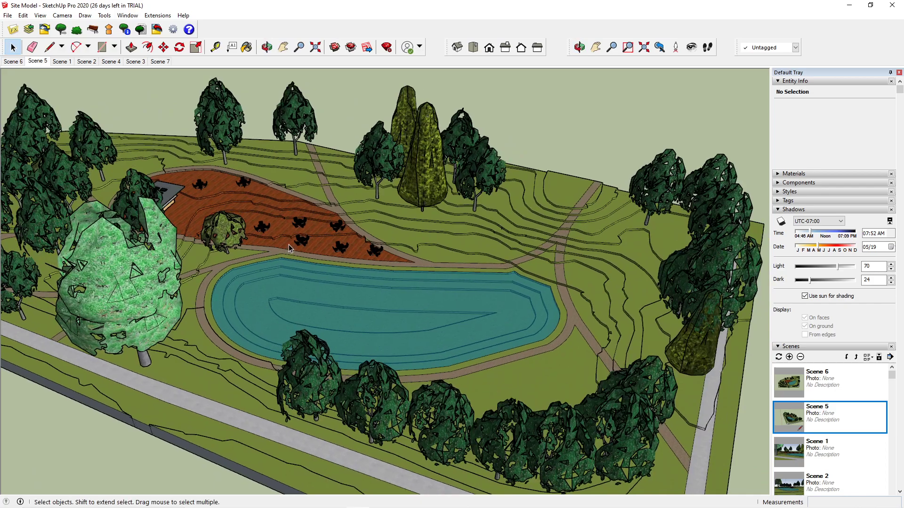
Step: Start a new blank model in place of the open Site Model
middle_click_drag(180, 183, 349, 228)
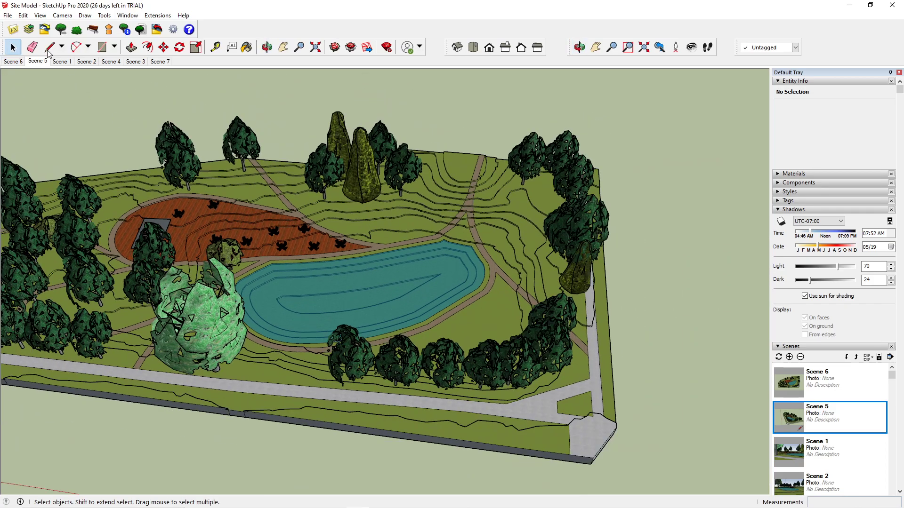
left_click(8, 15)
left_click(23, 27)
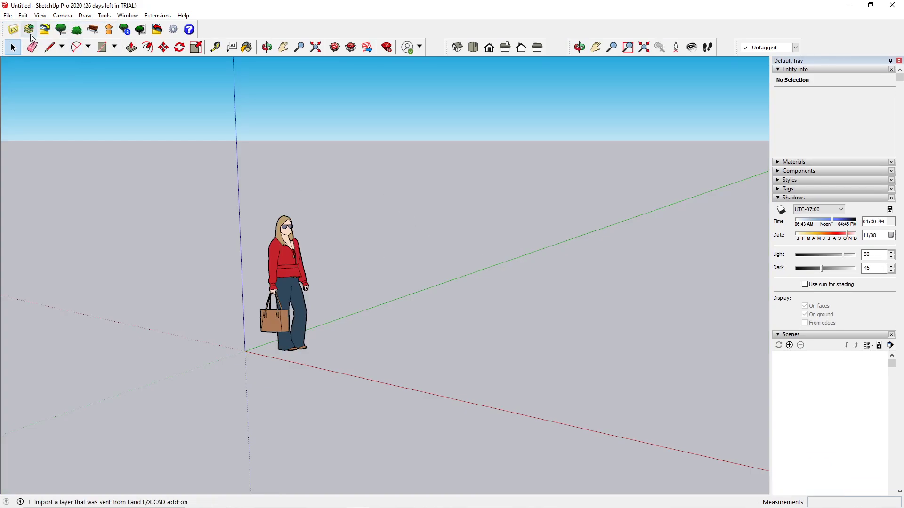
Step: Import the Holliday_SitePlan DWG file into the empty model and dismiss the import results
middle_click_drag(527, 281, 505, 314)
middle_click_drag(561, 324, 439, 323)
scroll(439, 320, "down", 6)
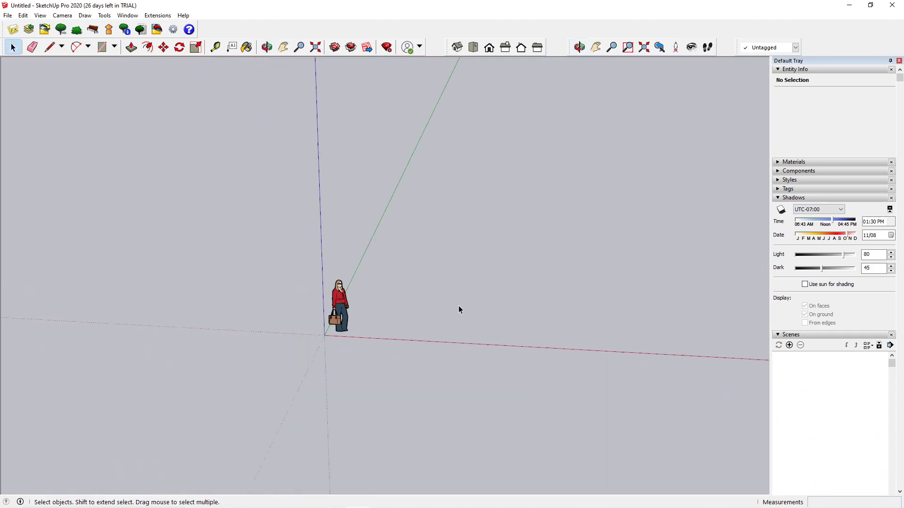
middle_click_drag(594, 238, 441, 347, "shift")
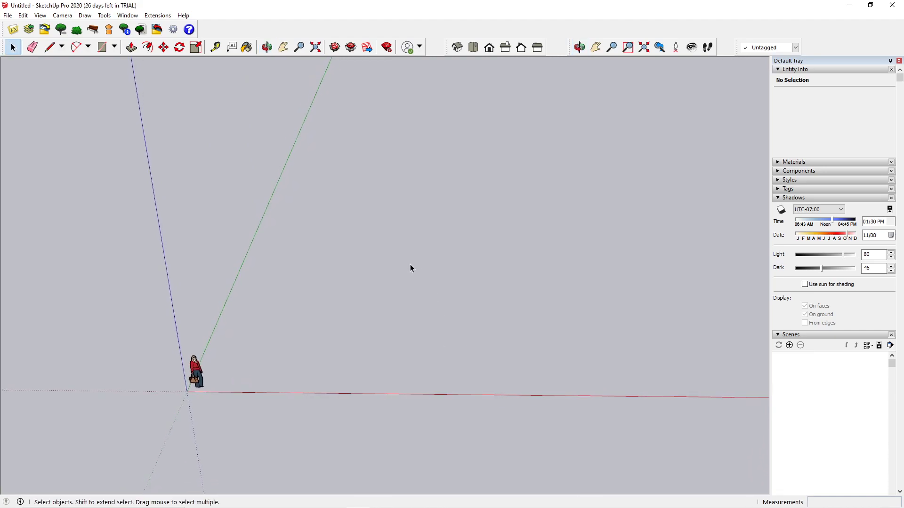
left_click(9, 19)
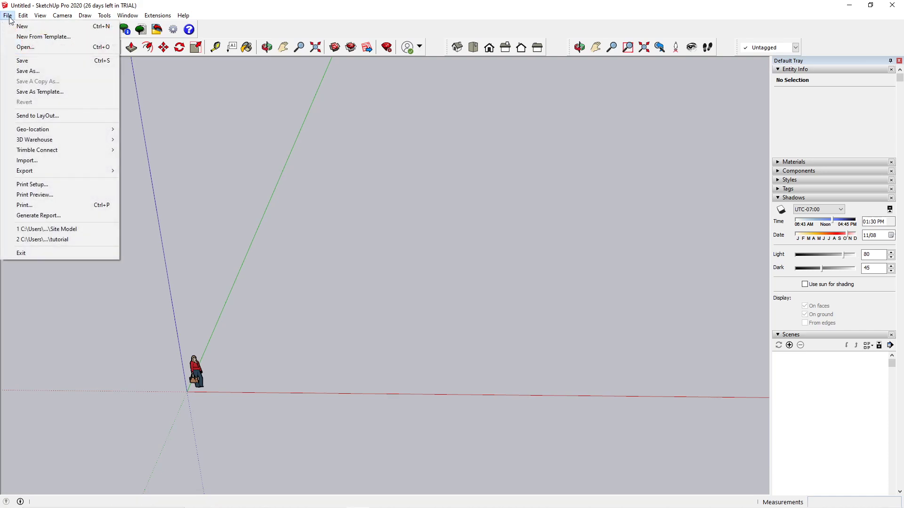
left_click(35, 162)
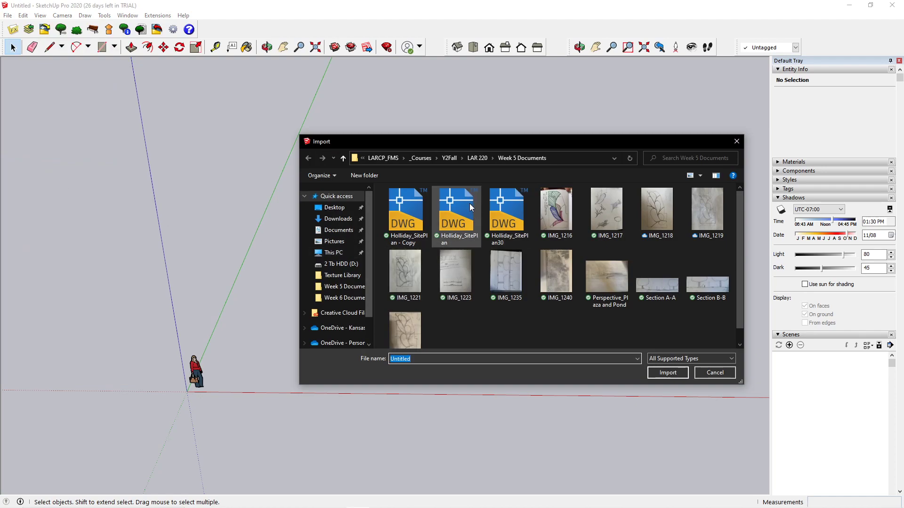
left_click(451, 212)
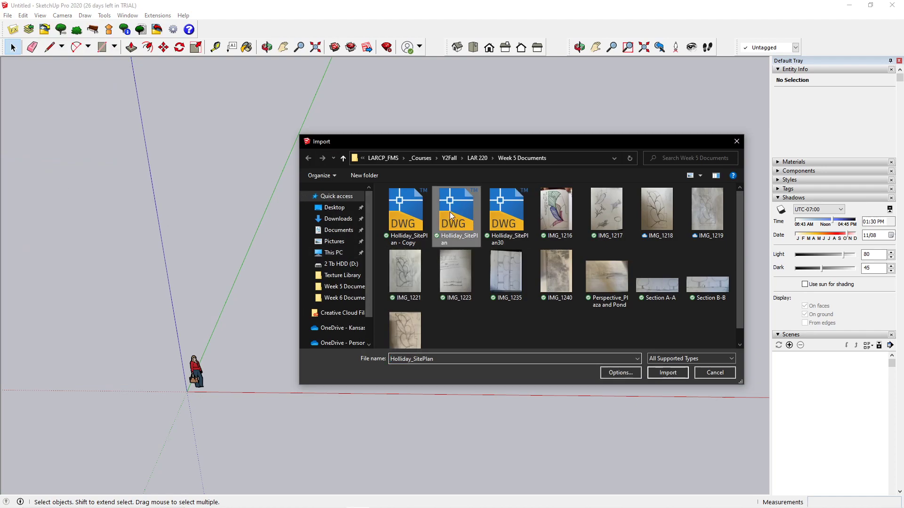
left_click(667, 372)
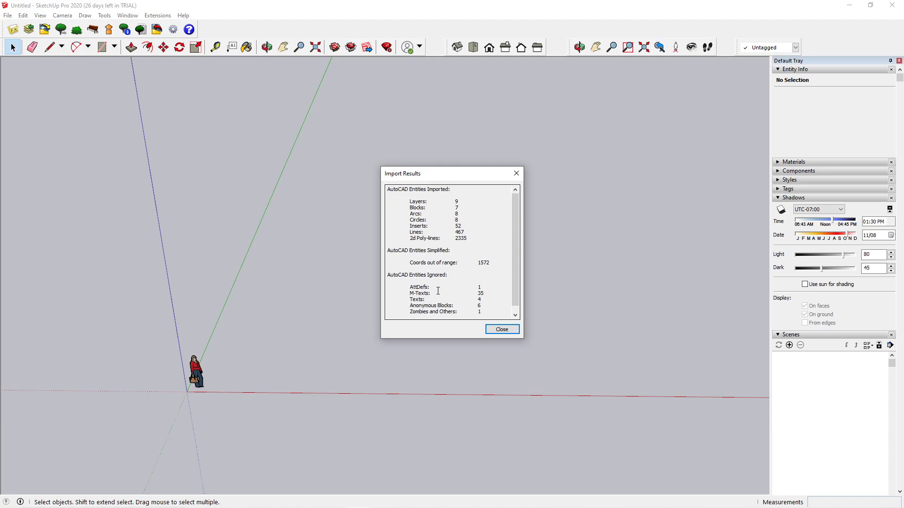
left_click(488, 329)
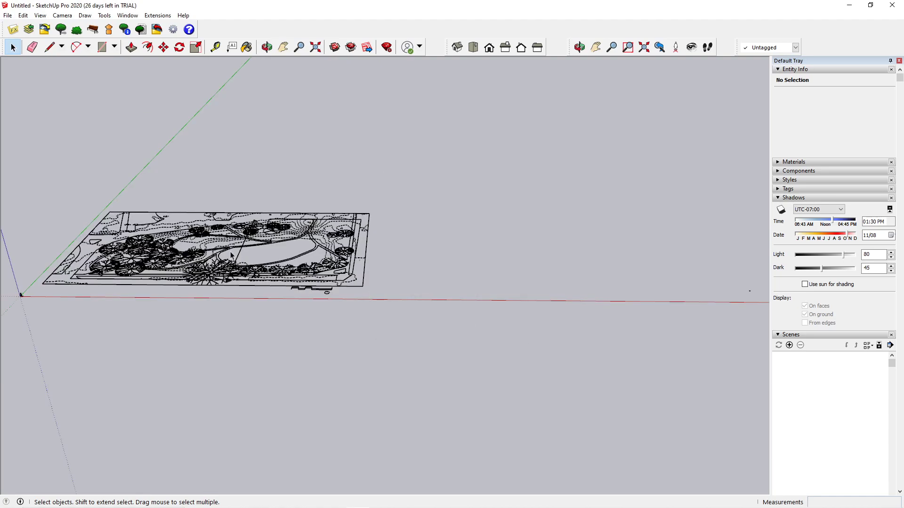
Step: Open the imported site plan component for editing
middle_click_drag(329, 234, 417, 337)
scroll(384, 289, "up", 3)
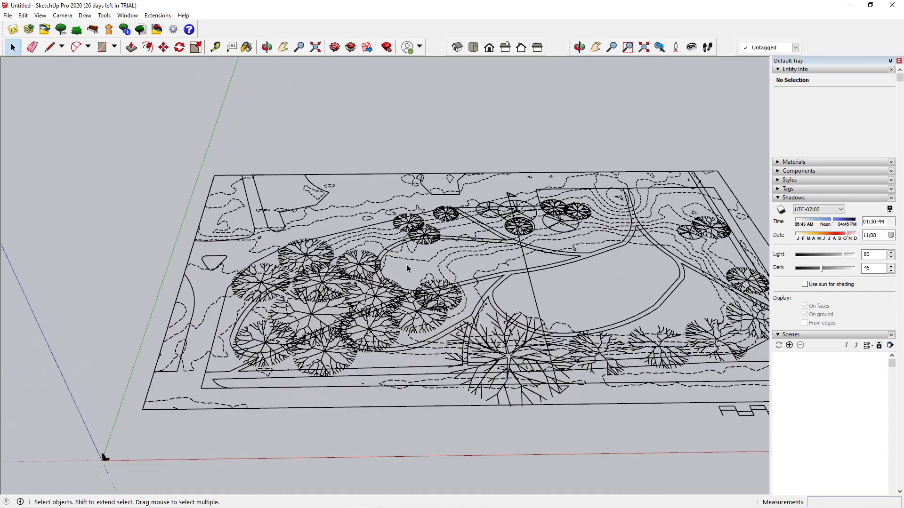
middle_click_drag(408, 265, 422, 294)
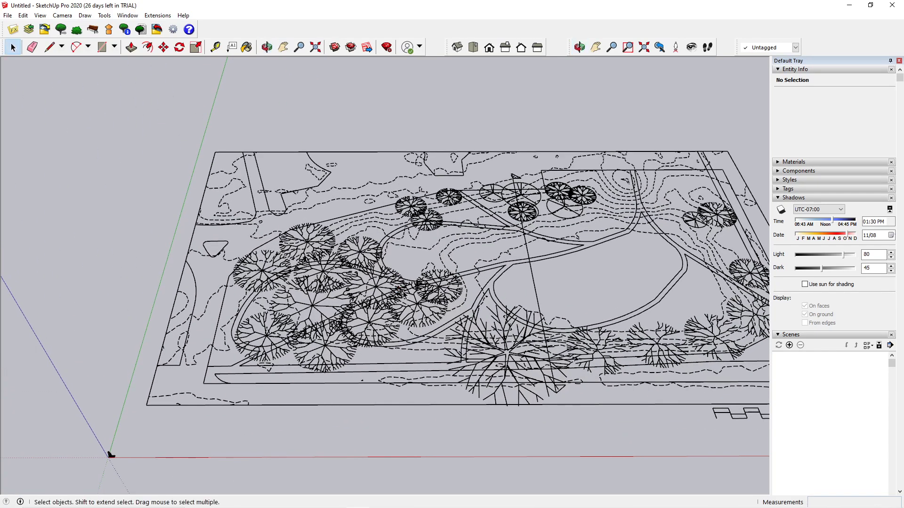
scroll(422, 302, "down", 1)
scroll(505, 292, "down", 1)
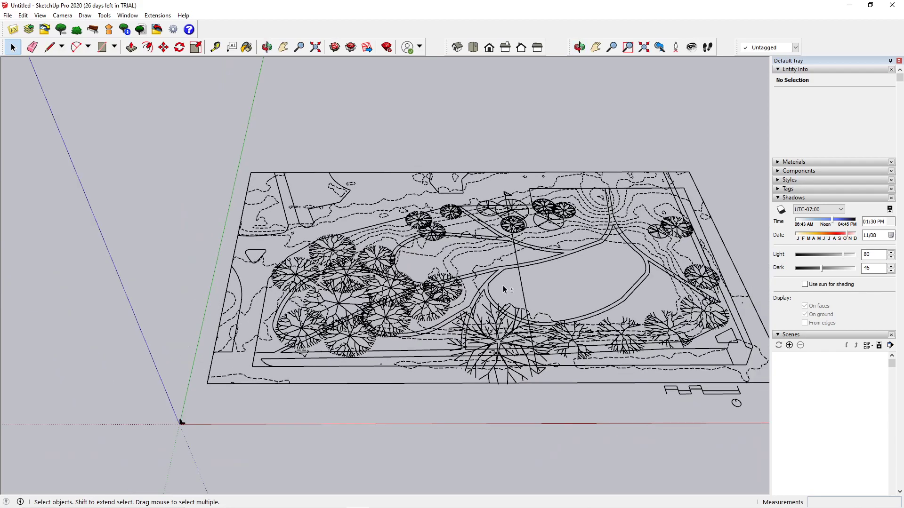
middle_click_drag(522, 287, 513, 297)
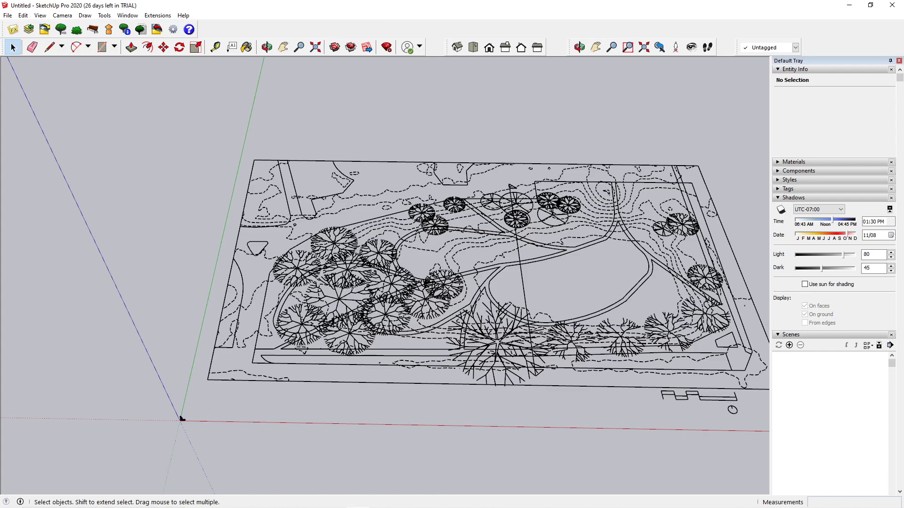
double_click(182, 418)
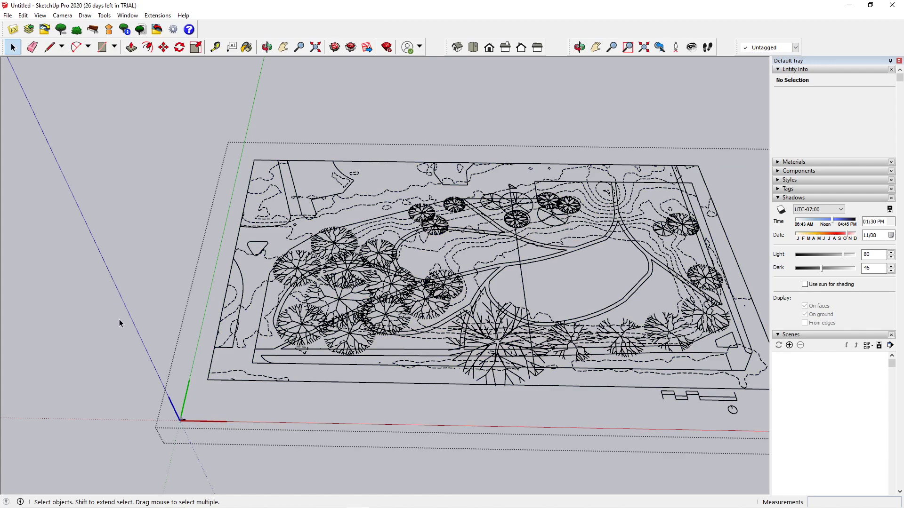
left_click(387, 293)
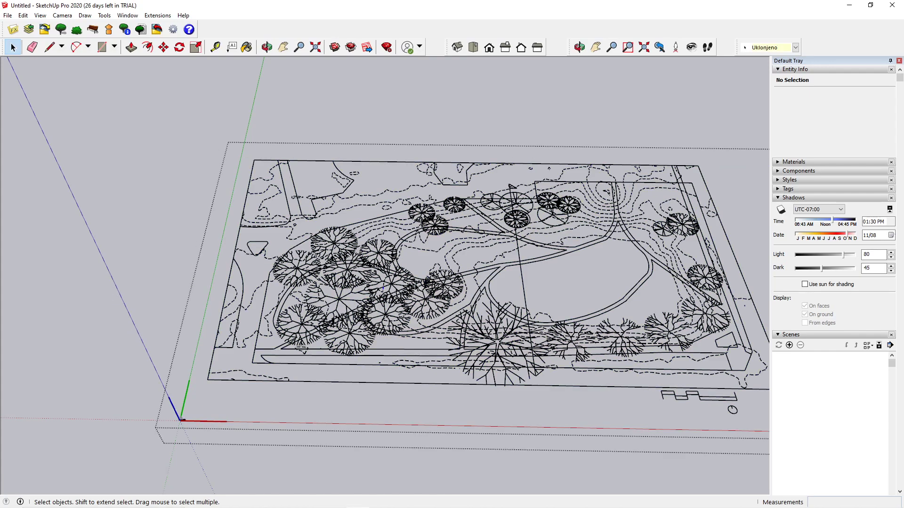
left_click(440, 289)
left_click(423, 301)
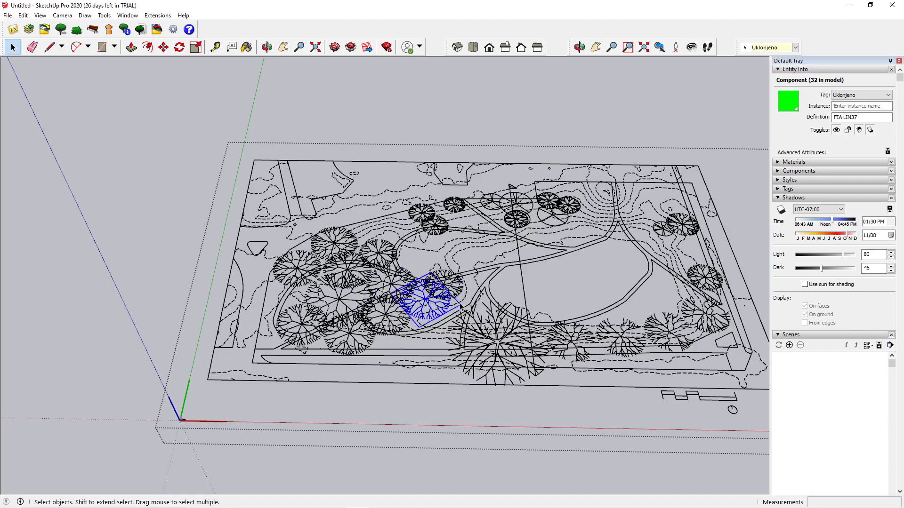
left_click(469, 283)
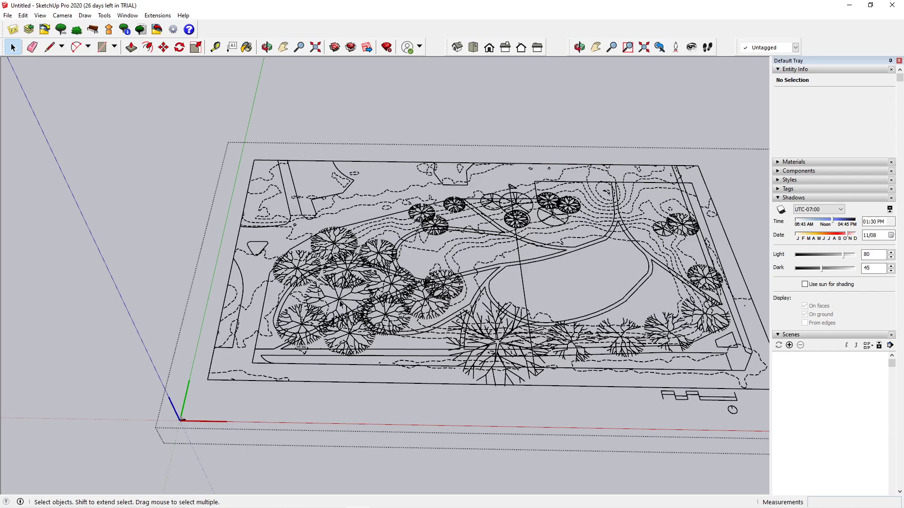
Step: Select together all the tree symbols in the dense cluster on the west side of the pond
left_click(362, 284)
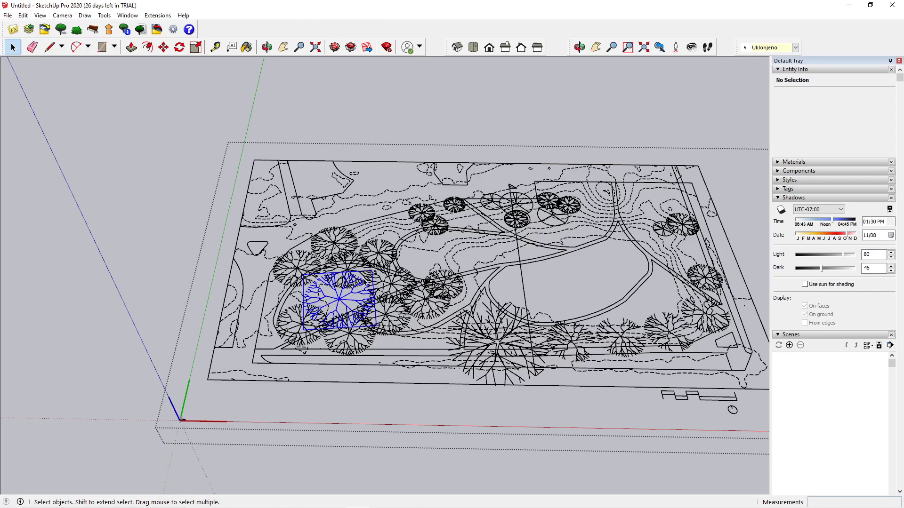
key("alt")
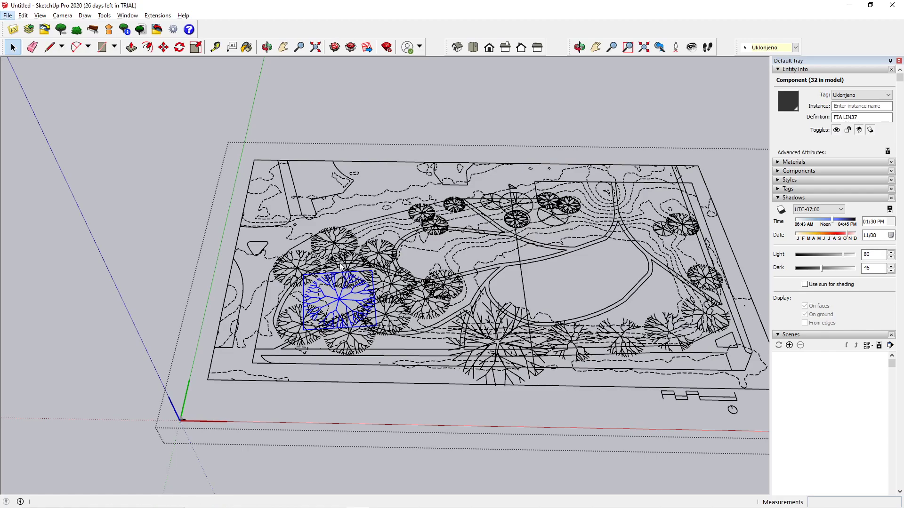
left_click(347, 272, "shift")
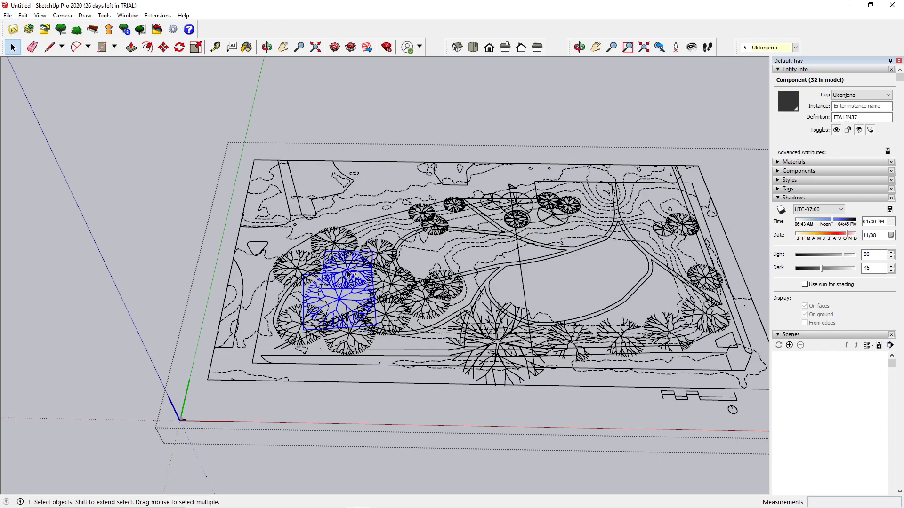
left_click(299, 273, "shift")
left_click(301, 273, "shift")
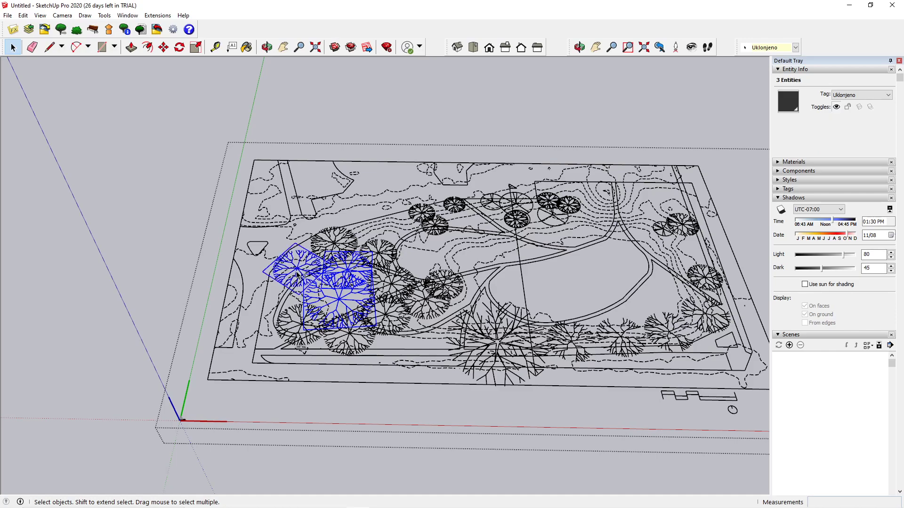
left_click(334, 245, "shift")
left_click(383, 259, "shift")
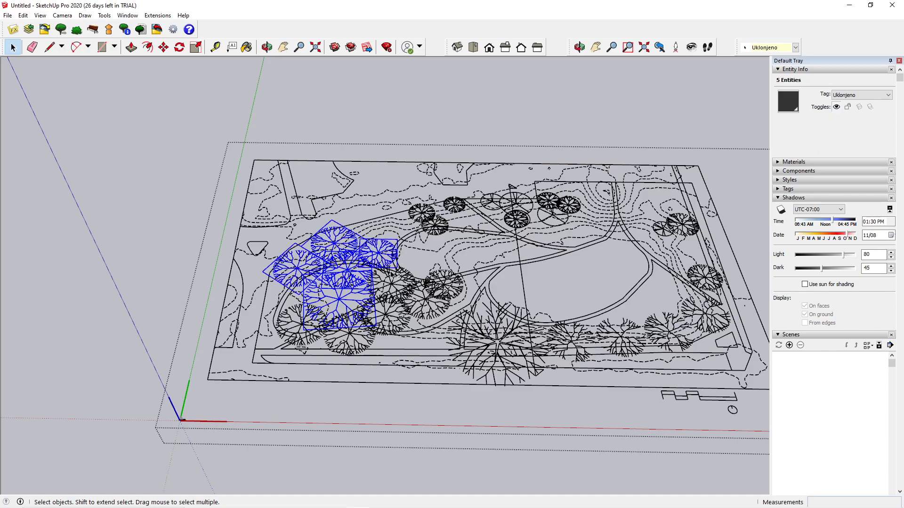
left_click(396, 285, "shift")
left_click(447, 279, "shift")
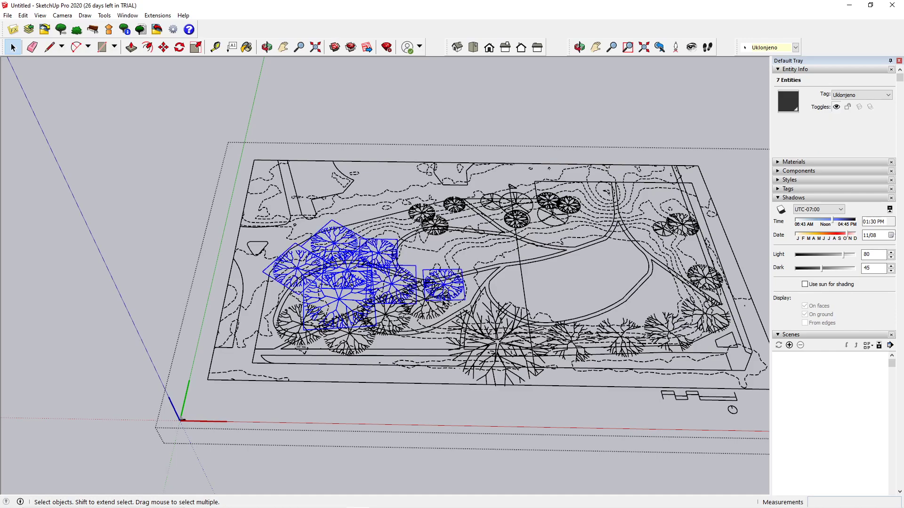
left_click(434, 312, "shift")
left_click(398, 314, "shift")
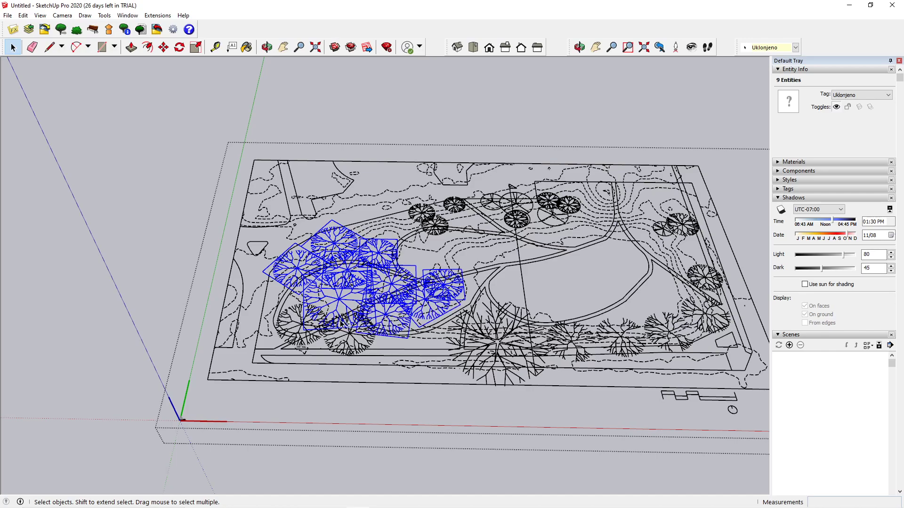
left_click(348, 336, "shift")
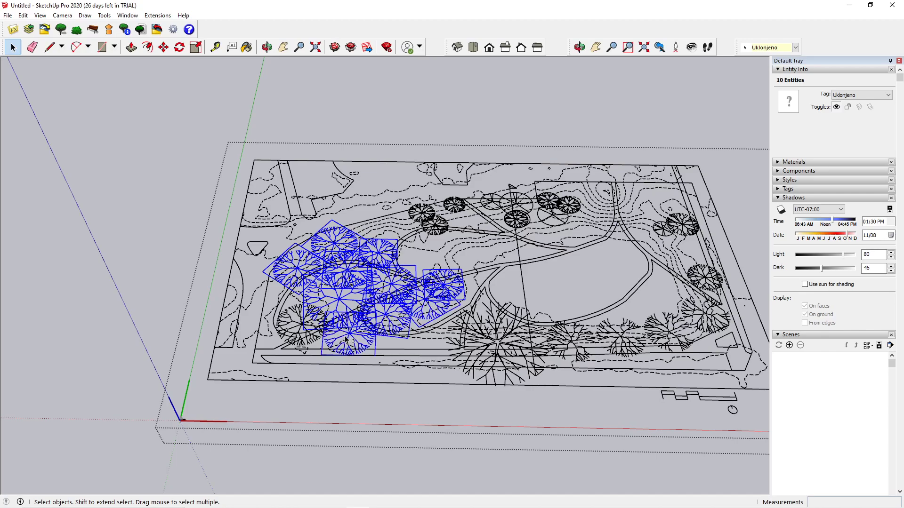
left_click(294, 326, "shift")
Step: Add the large tree and the row of trees curving around the pond's near side to the selection, without the stray boundary line
left_click(496, 347, "shift")
left_click(567, 349, "shift")
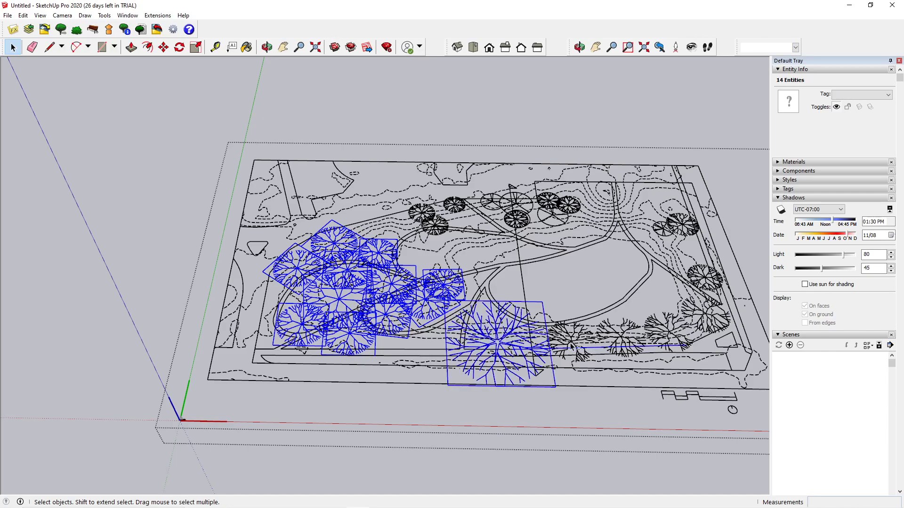
left_click(575, 348, "shift")
left_click(577, 345, "shift")
left_click(579, 349, "shift")
left_click(624, 341, "shift")
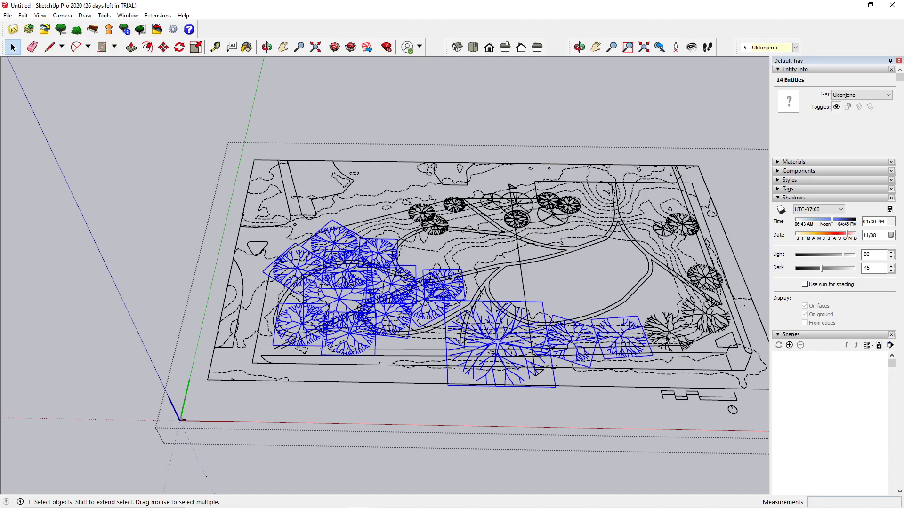
left_click(671, 336, "shift")
left_click(703, 312, "shift")
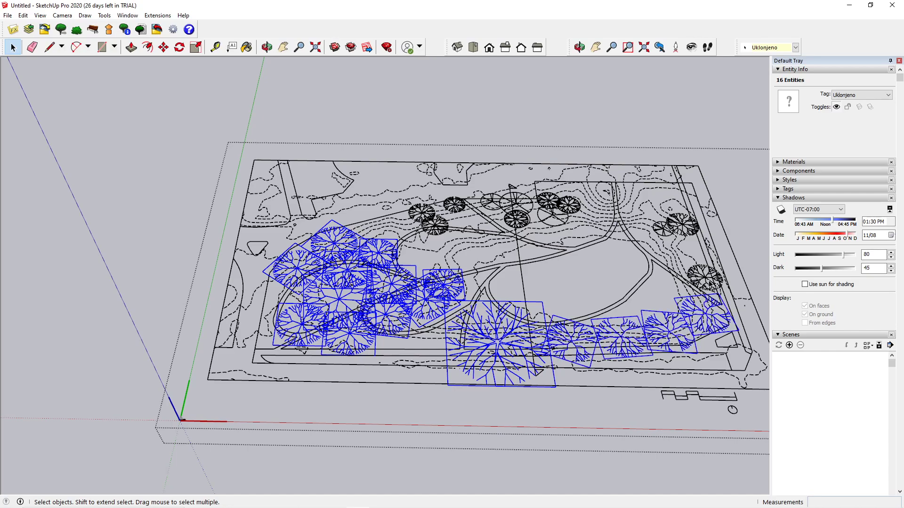
left_click(706, 280, "shift")
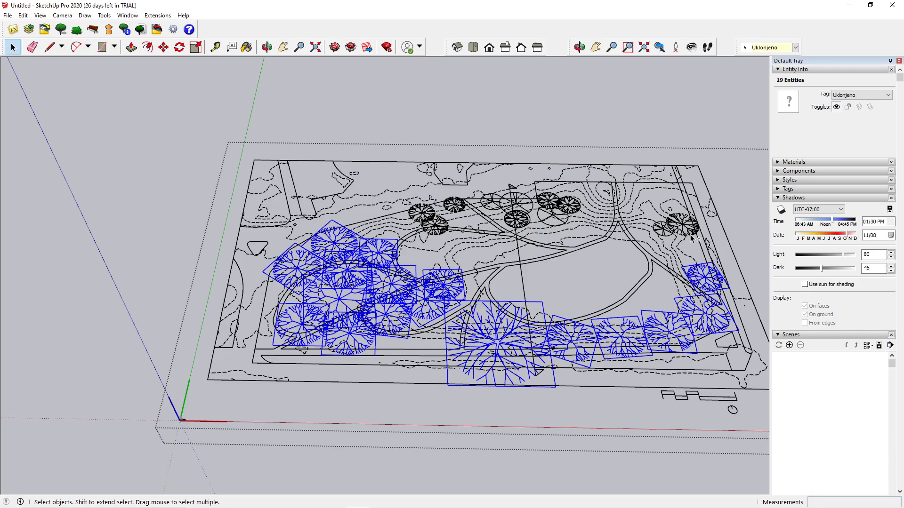
Step: Add the remaining trees north and northeast of the pond to the selection and hide all selected trees
left_click(688, 229, "shift")
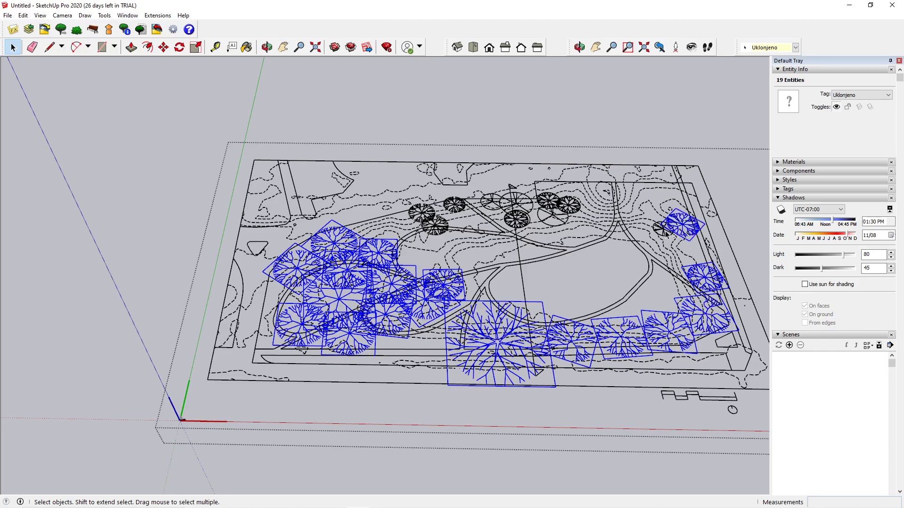
left_click(665, 233, "shift")
left_click(574, 211, "shift")
left_click(454, 206, "shift")
left_click(440, 230, "shift")
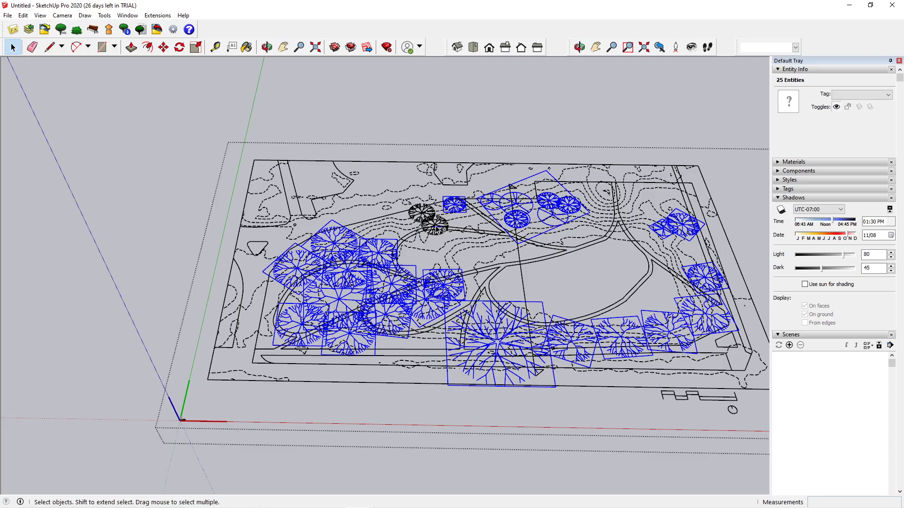
scroll(437, 229, "up", 5)
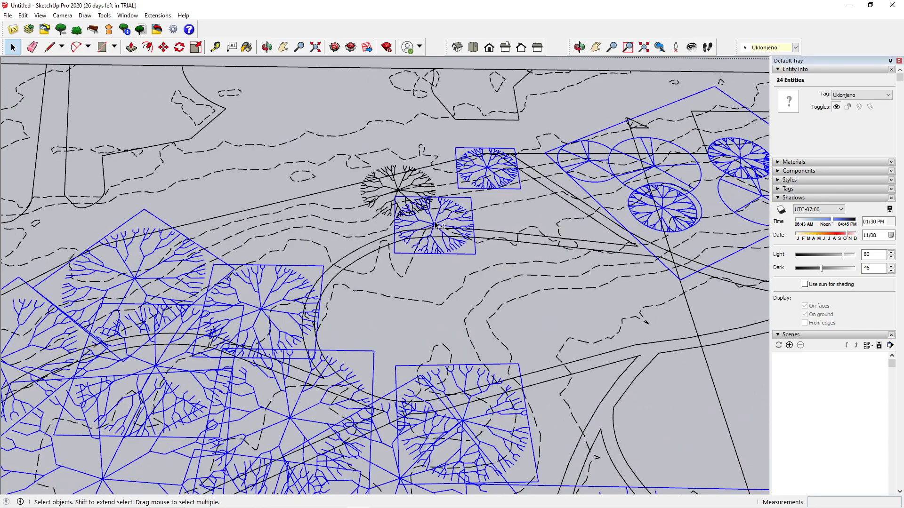
left_click(398, 191, "shift")
scroll(428, 211, "down", 5)
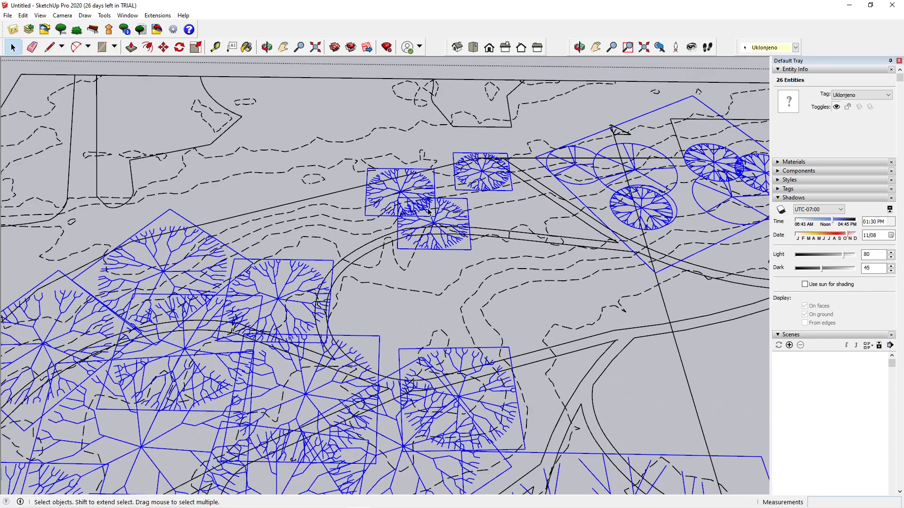
scroll(429, 212, "down", 3)
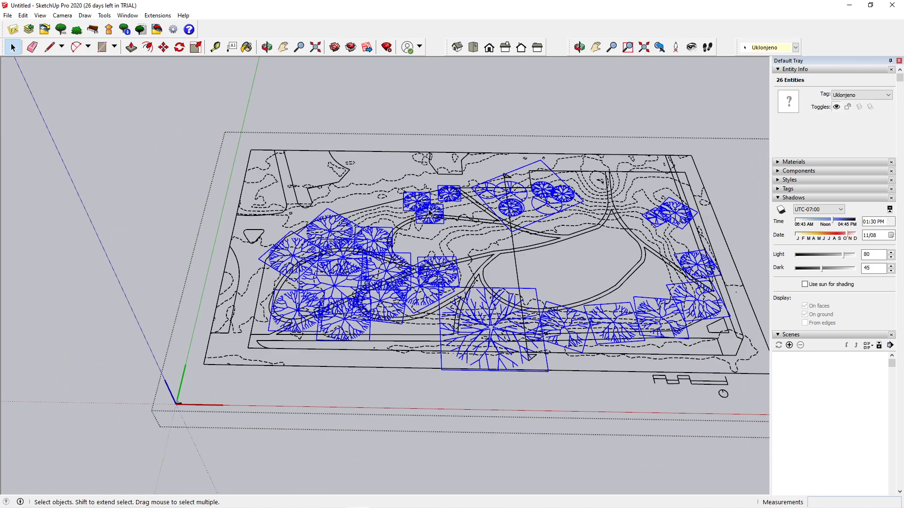
right_click(490, 332)
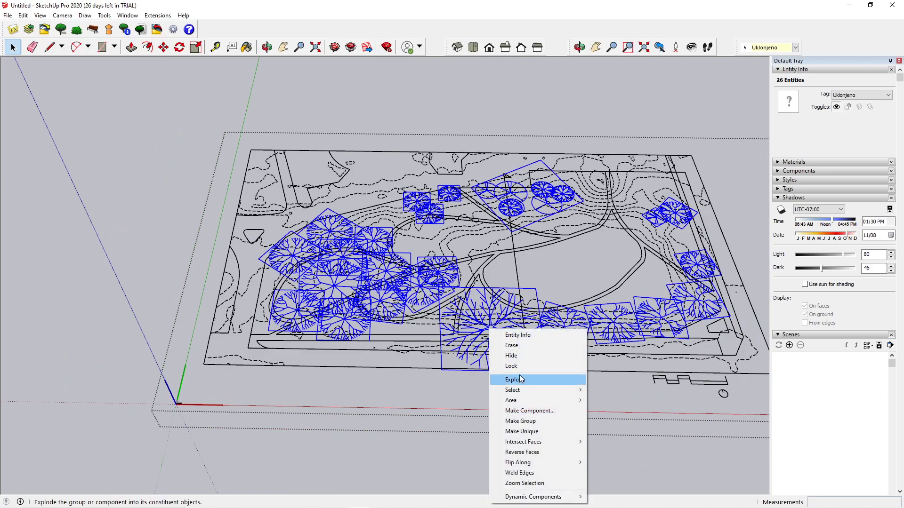
left_click(516, 360)
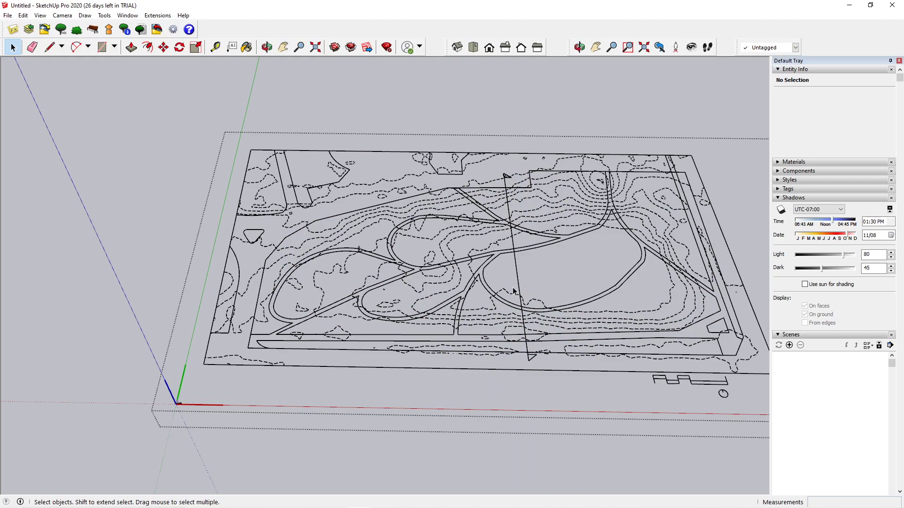
Step: Select the long section line crossing the pond together with both its arrowheads and hide them
left_click(517, 271)
left_click(517, 270, "shift")
left_click(517, 273, "shift")
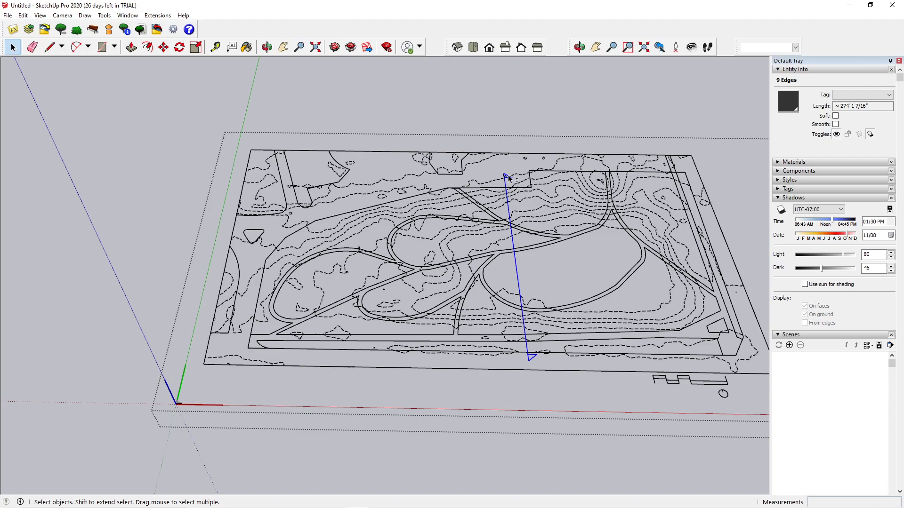
right_click(516, 270)
left_click(532, 293)
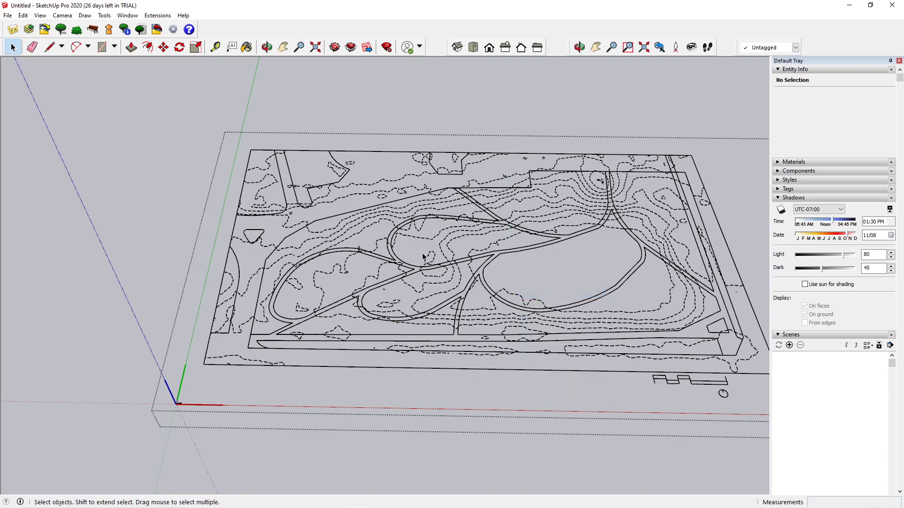
Step: Select all the curving footpath edges and the pond outline inside the site, and hide them
scroll(560, 249, "up", 2)
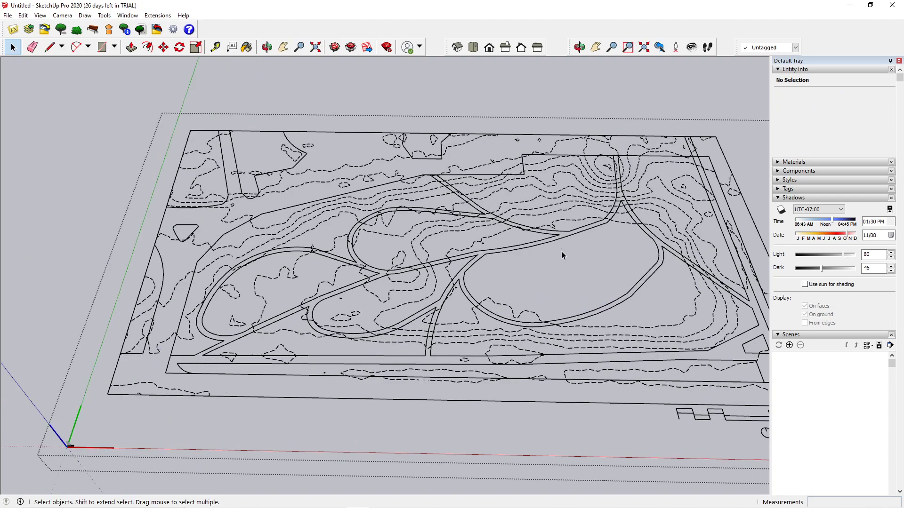
triple_click(523, 248)
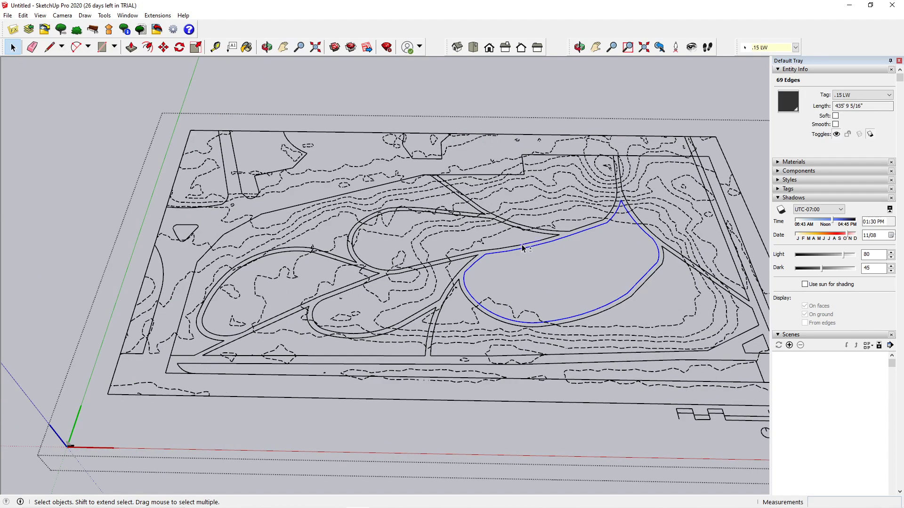
triple_click(537, 228, "shift")
left_click(537, 228, "shift")
left_click(370, 275, "shift")
left_click(439, 311, "shift")
left_click(438, 317, "shift")
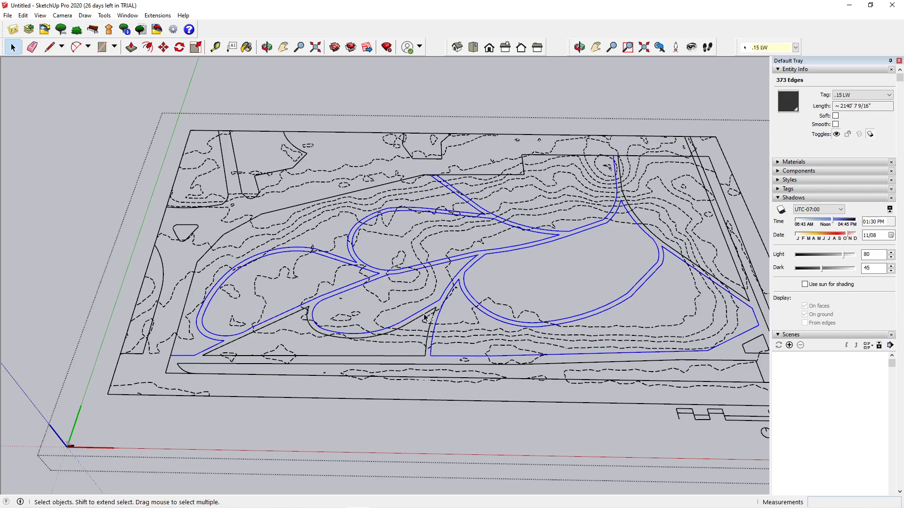
left_click(428, 320, "shift")
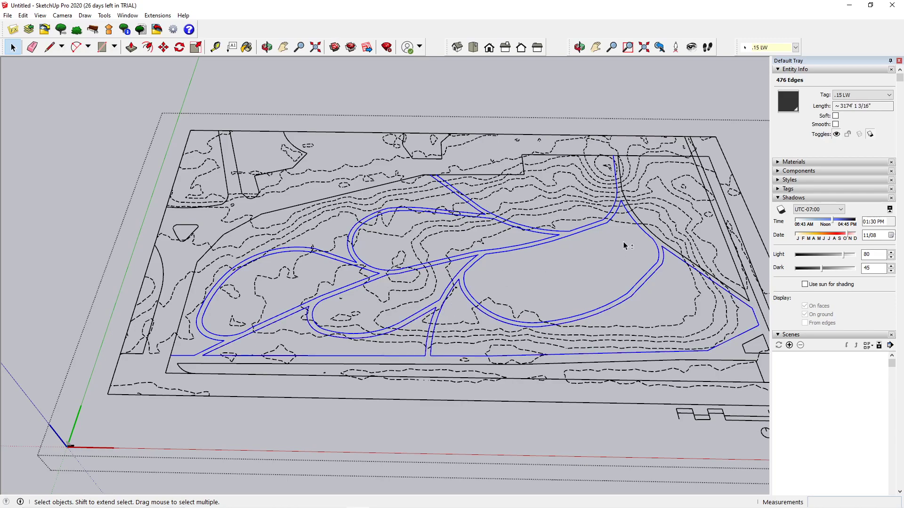
left_click(639, 219, "shift")
left_click(727, 232, "shift")
right_click(672, 253)
left_click(692, 280)
Step: Hide the remaining path lines along the site's south and east sides, including the small shape at the southeast corner
middle_click_drag(656, 260, 478, 282)
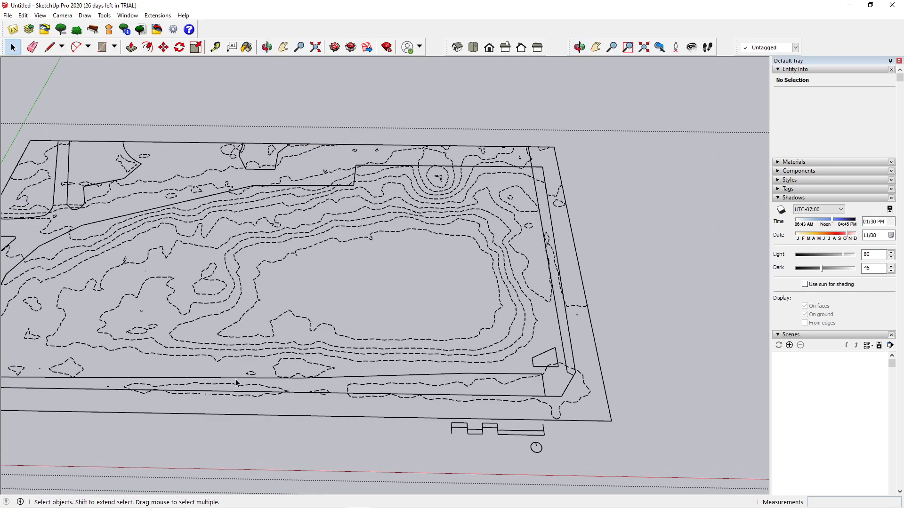
triple_click(533, 370)
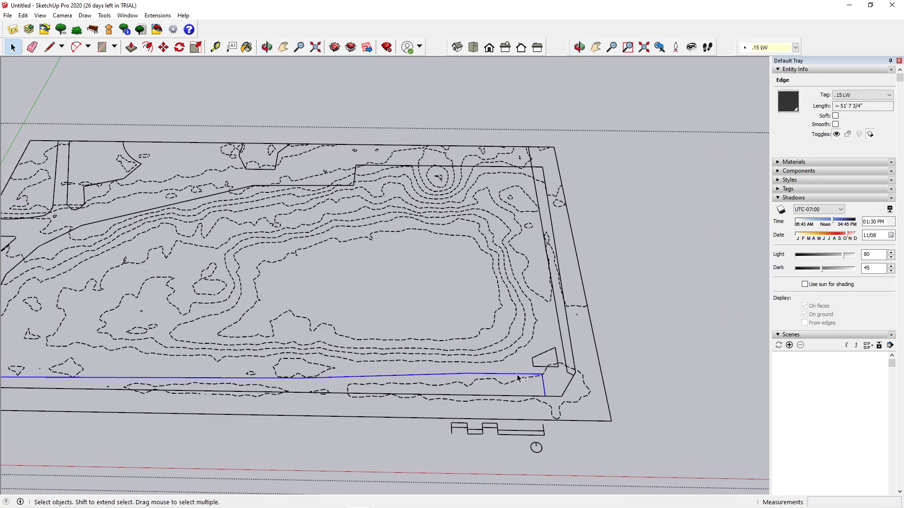
left_click(534, 365, "shift")
right_click(560, 332)
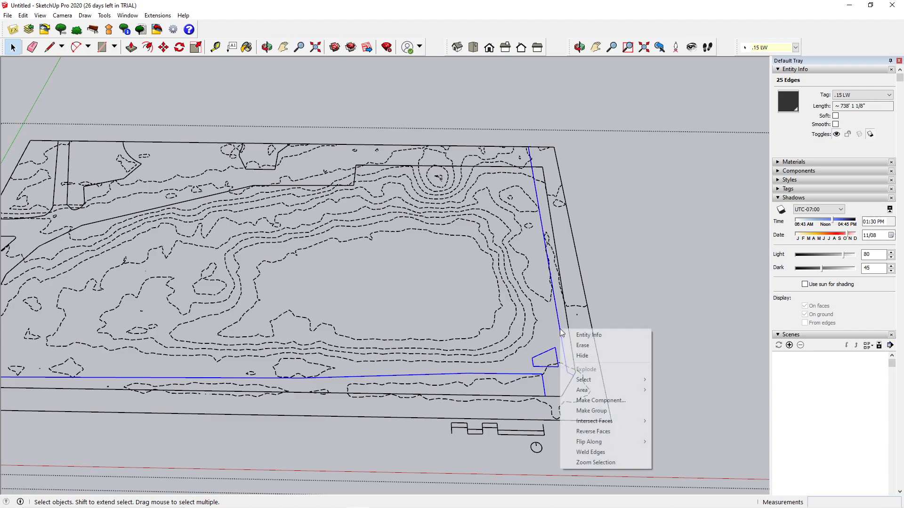
left_click(583, 356)
Step: Copy the closed inner boundary outline of the site and paste it in the empty area east of the plan
middle_click_drag(237, 299, 372, 299, "shift")
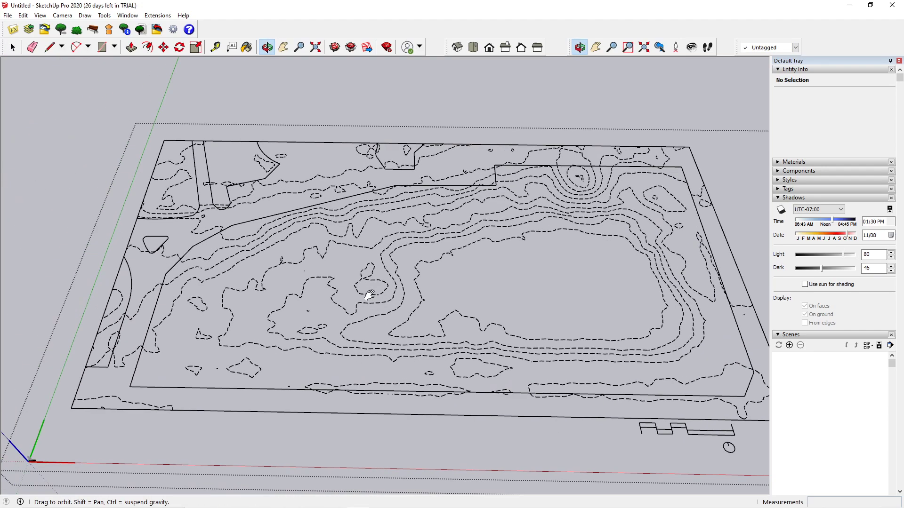
middle_click_drag(506, 263, 386, 264, "shift")
scroll(385, 262, "down", 3)
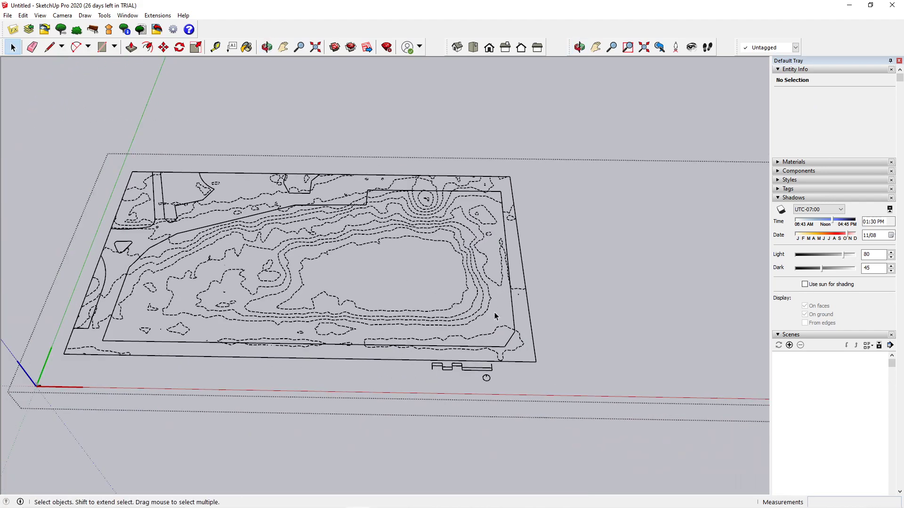
left_click(511, 299)
left_click(511, 299, "shift")
triple_click(512, 299)
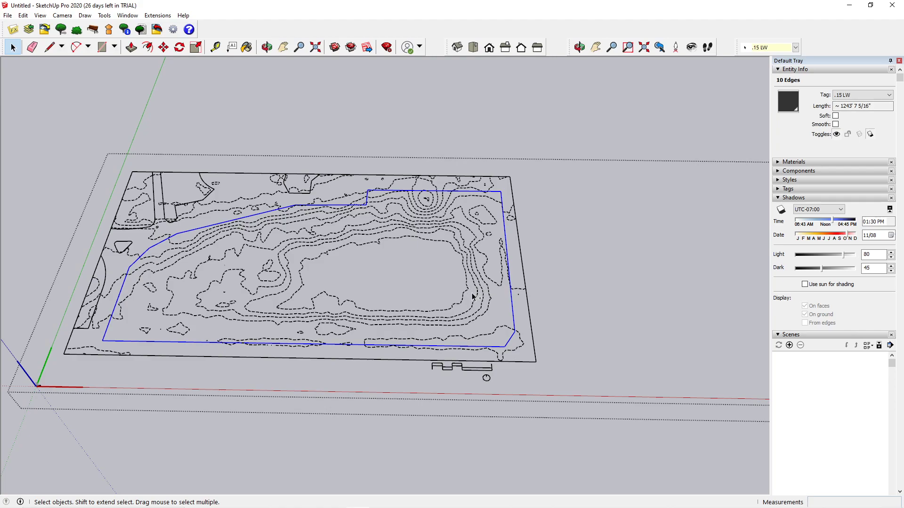
key("ctrl+v")
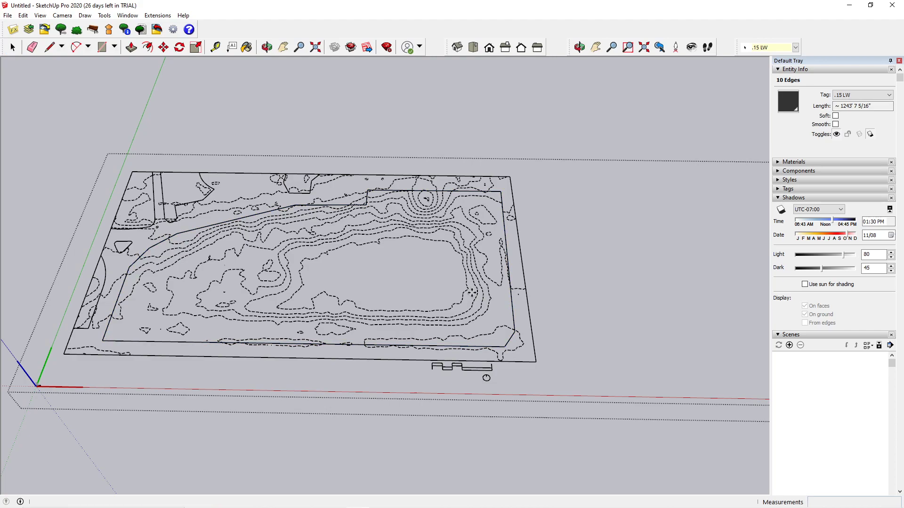
middle_click_drag(612, 340, 357, 317, "shift")
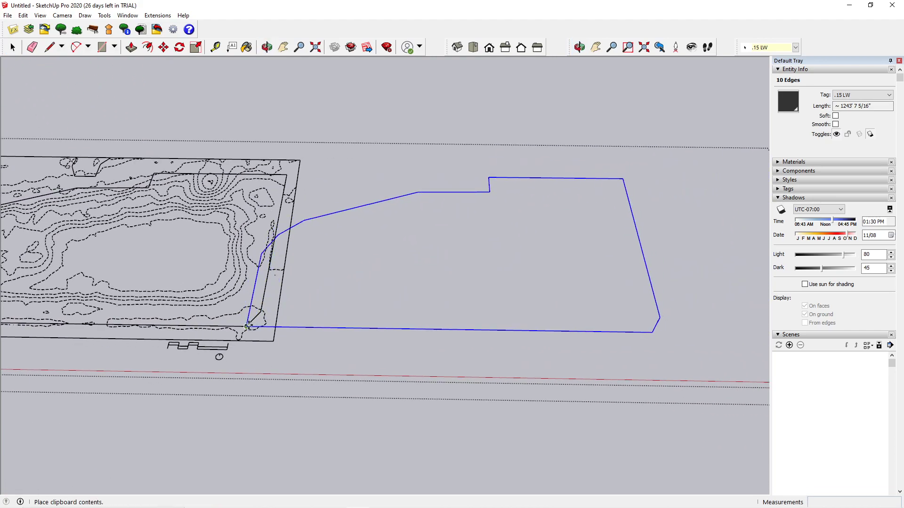
left_click(335, 327)
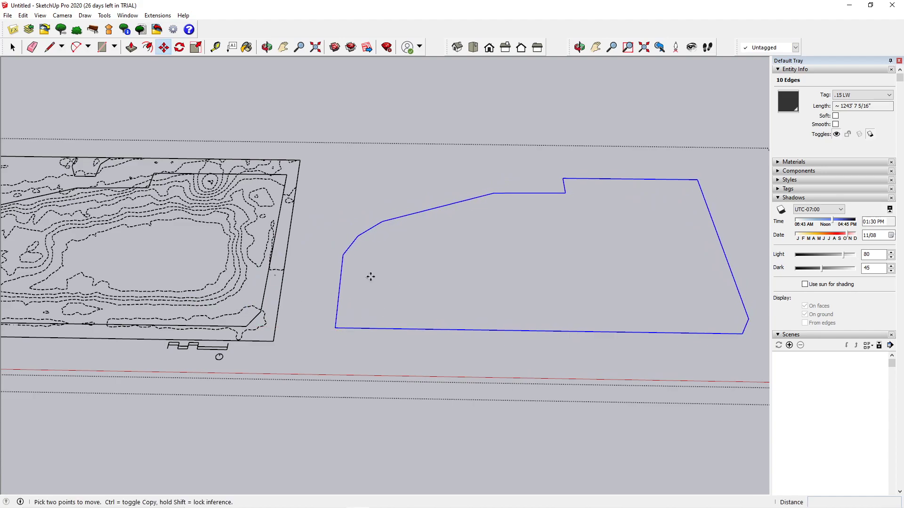
Step: Deselect the pasted outline and close the site plan component
scroll(371, 276, "up", 1)
scroll(371, 277, "up", 1)
scroll(371, 276, "down", 2)
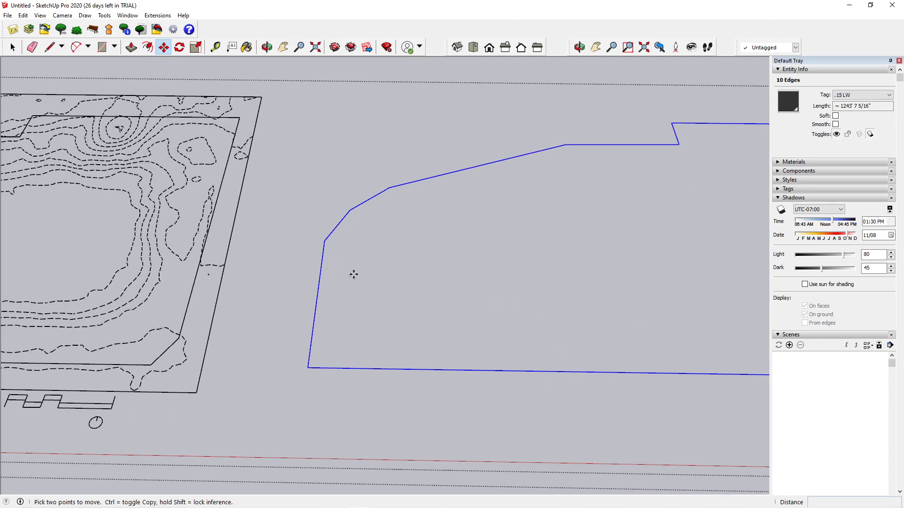
key("space")
scroll(353, 291, "down", 3)
left_click(487, 255)
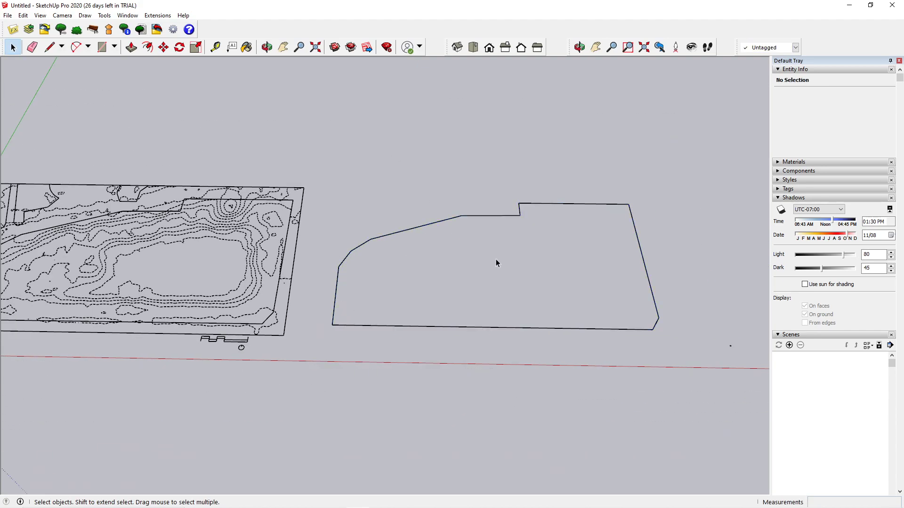
Step: Trace the copied outline with the Line tool from its southwest corner around the northwest bends to the notch
key("l")
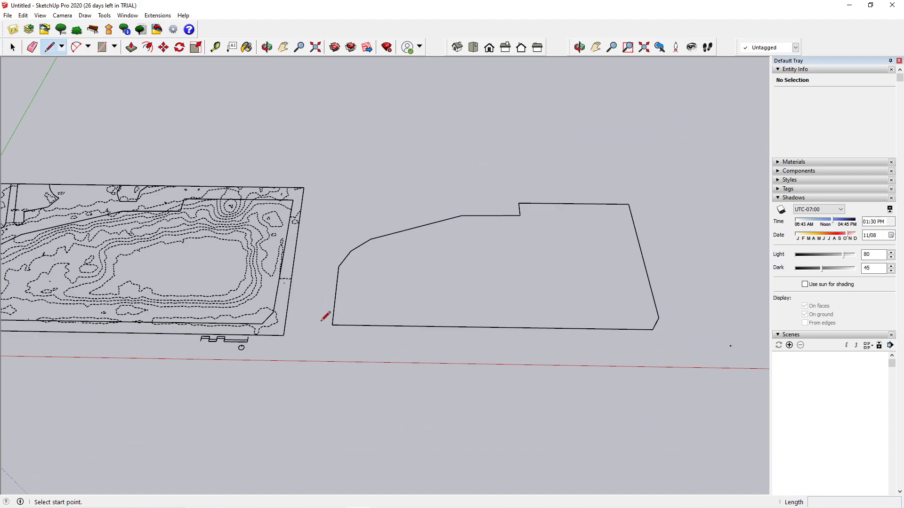
scroll(331, 324, "up", 4)
left_click(354, 332)
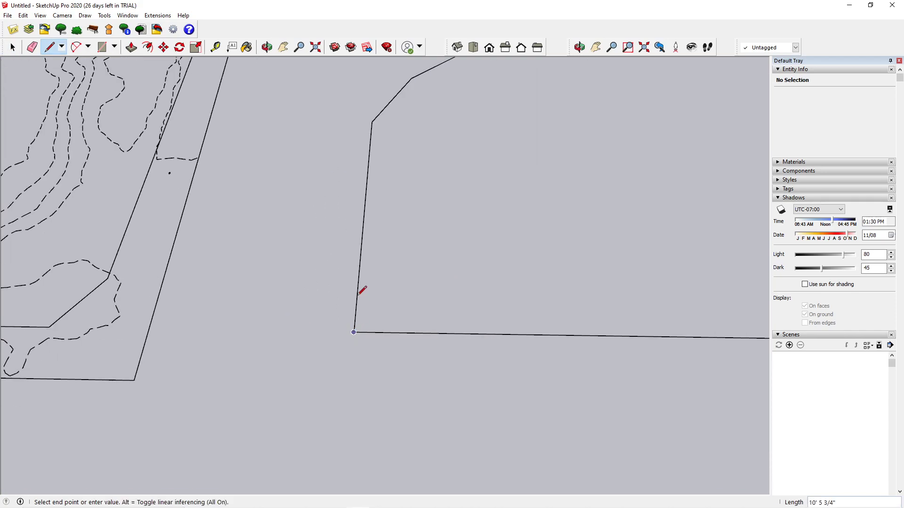
middle_click_drag(397, 105, 374, 273)
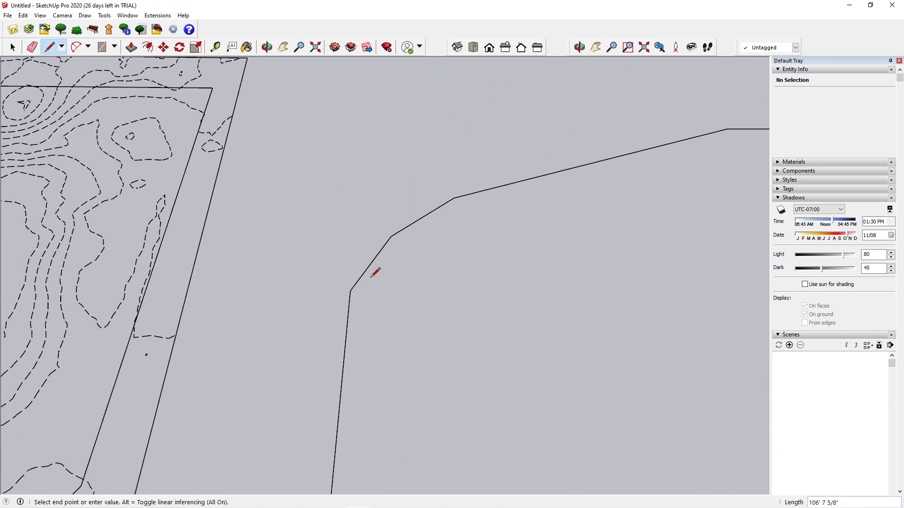
left_click(350, 290)
left_click(390, 236)
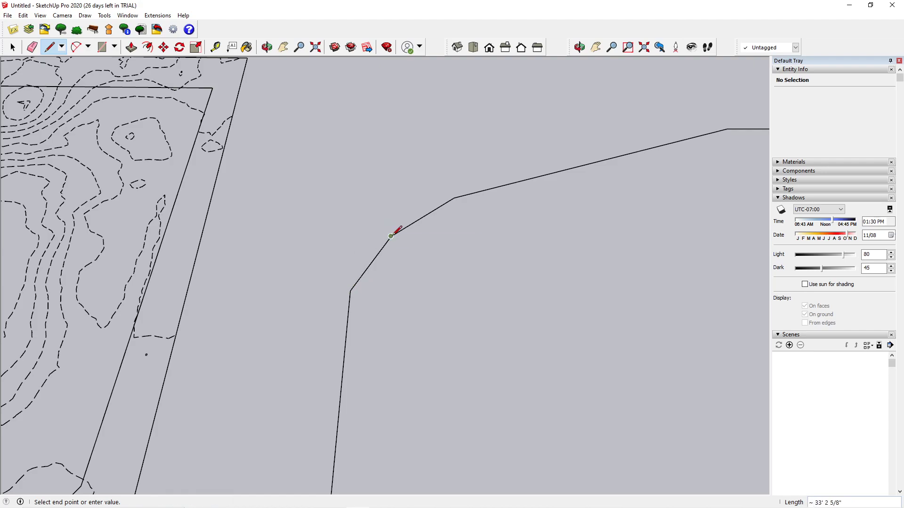
mouse_move(504, 205)
middle_mouse_down("shift")
mouse_move(405, 269)
mouse_move(394, 241)
middle_mouse_up("shift")
left_click(486, 205)
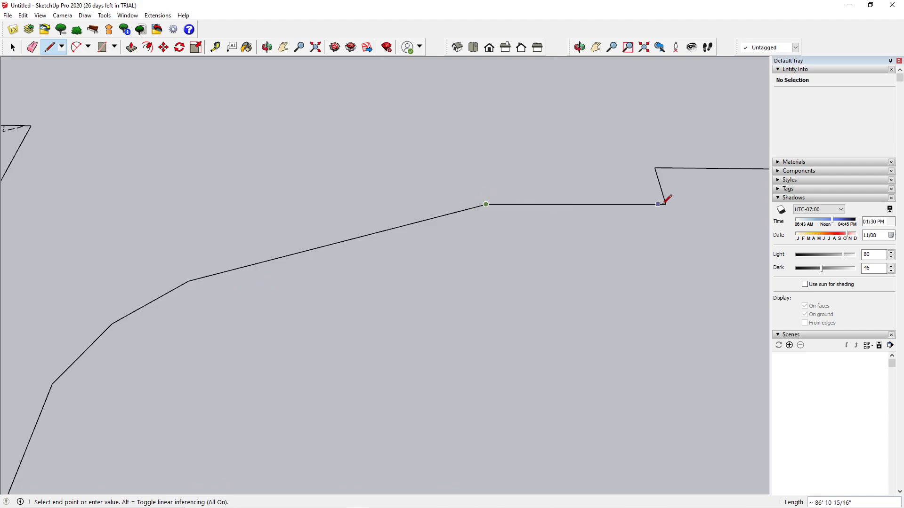
left_click(666, 205)
Step: Continue tracing the outline up the short notch edge and along the north edge to the northeast corner
middle_click_drag(665, 204, 420, 262, "shift")
scroll(411, 252, "up", 5)
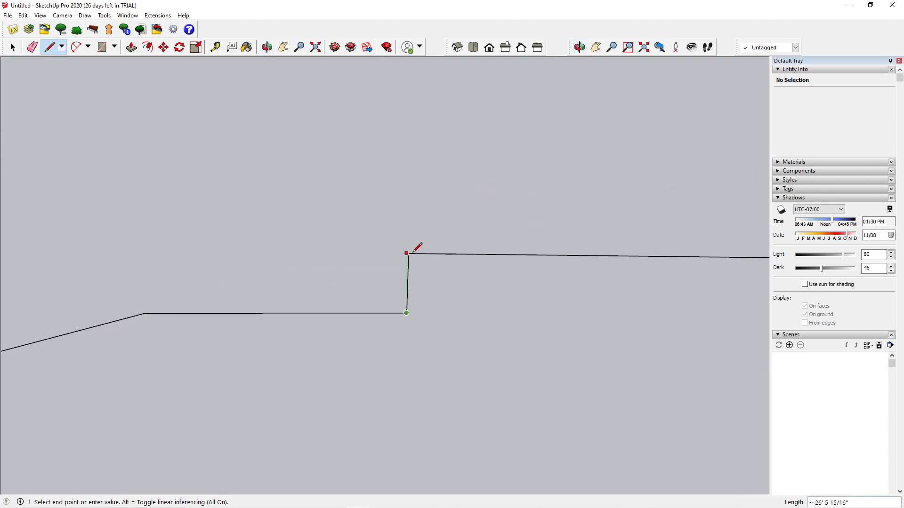
left_click(406, 254)
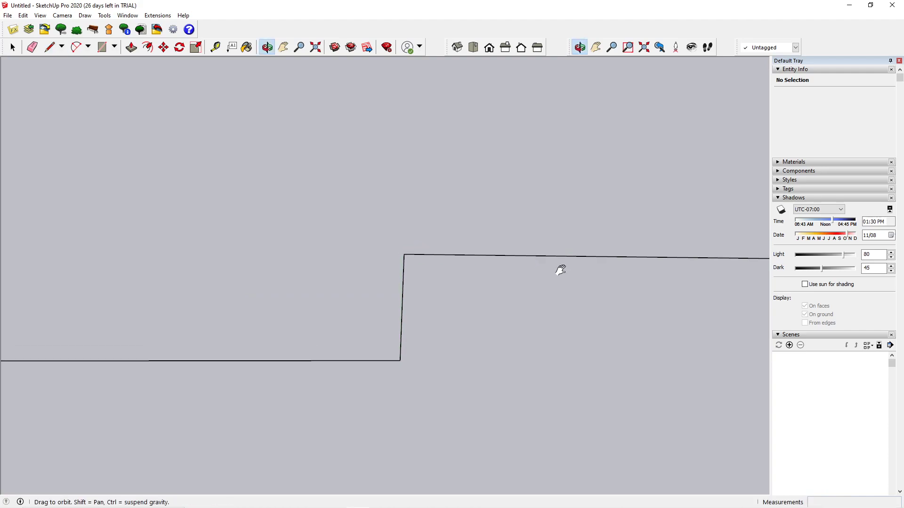
middle_click_drag(569, 266, 90, 246, "shift")
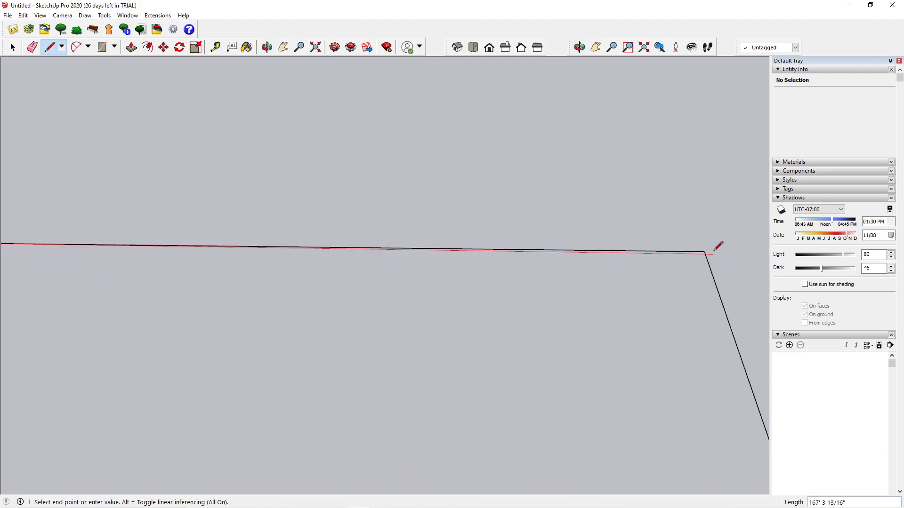
left_click(697, 252)
Step: Trace the east edge, the short southeast corner cut and the south edge back to the start to close the outline into a face
middle_click_drag(699, 333, 510, 136, "shift")
scroll(518, 160, "down", 4)
left_click(552, 385)
left_click(537, 411)
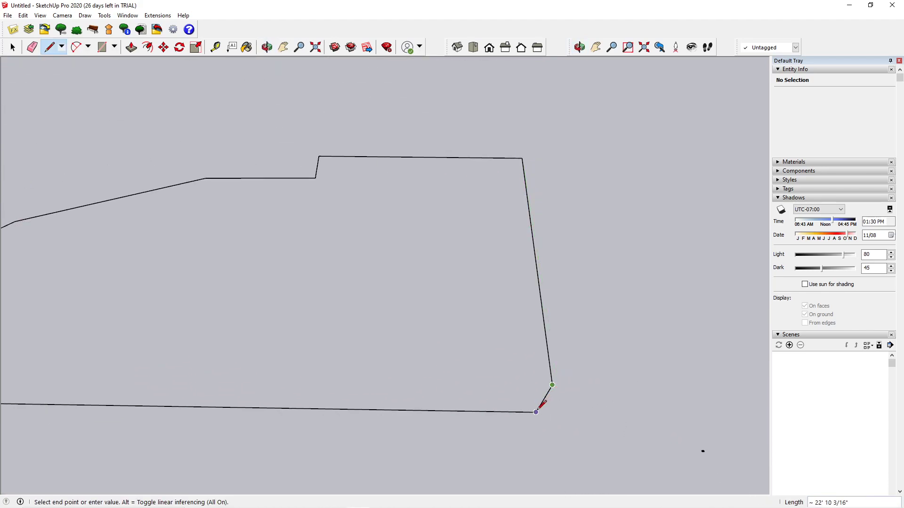
middle_click_drag(389, 377, 532, 307)
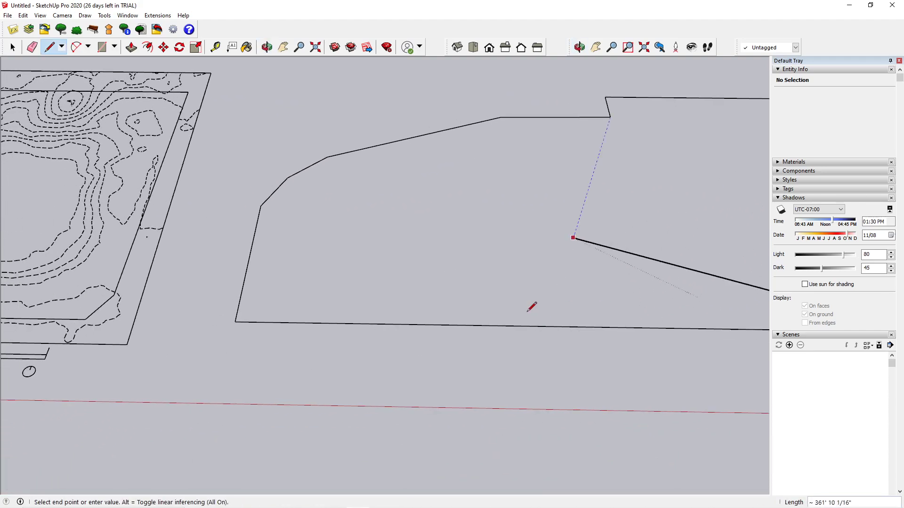
left_click(235, 322)
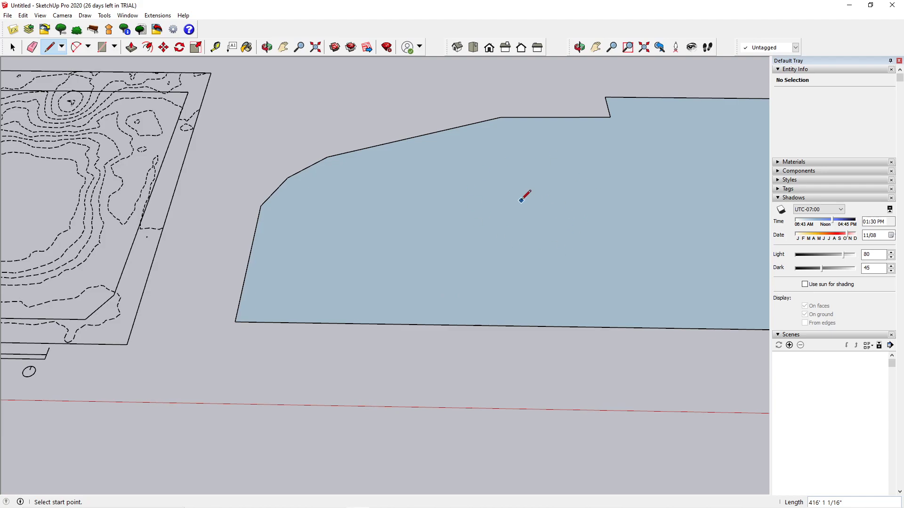
Step: Open the site plan component, examine the copied outline's edges and the tiny stray edge beside it, and close the component
key("space")
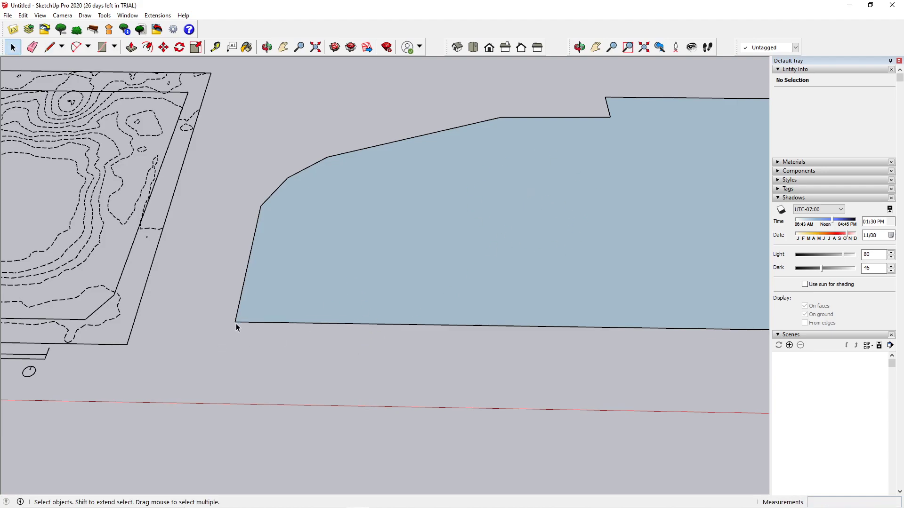
double_click(135, 320)
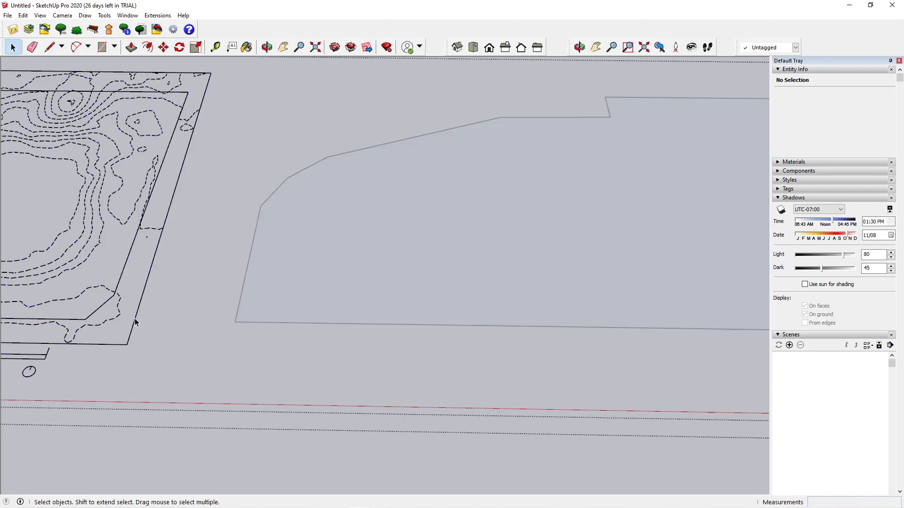
left_click(236, 322)
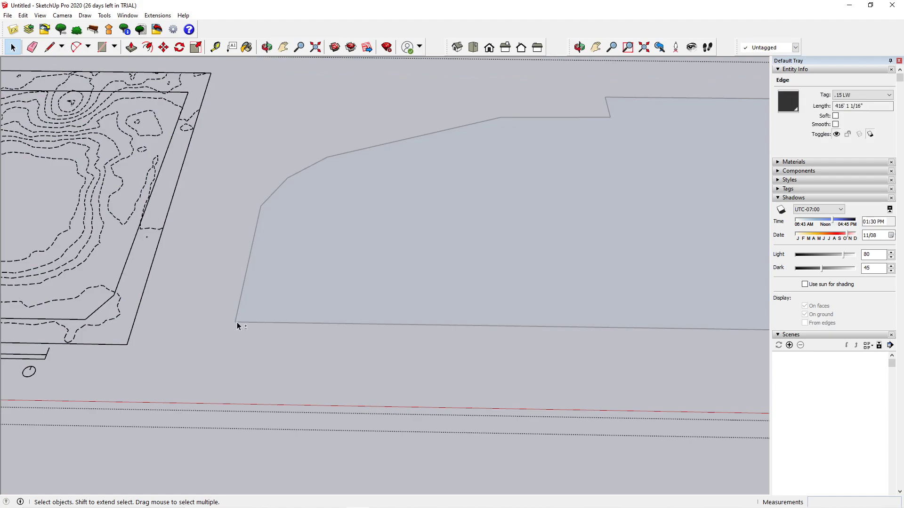
left_click(285, 238)
scroll(278, 228, "up", 4)
left_click(216, 220)
scroll(247, 252, "down", 4)
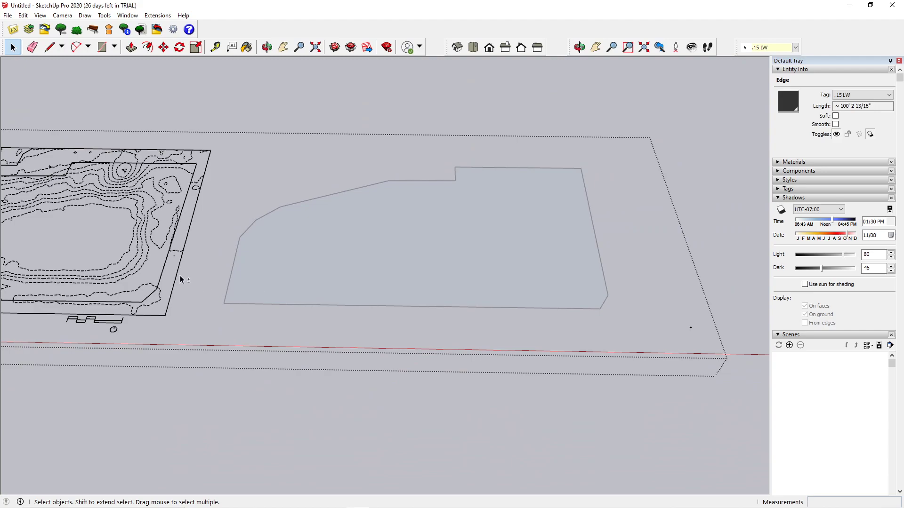
left_click(690, 328)
scroll(692, 330, "up", 10)
scroll(678, 329, "down", 8)
scroll(371, 275, "down", 3)
middle_click_drag(216, 265, 501, 290)
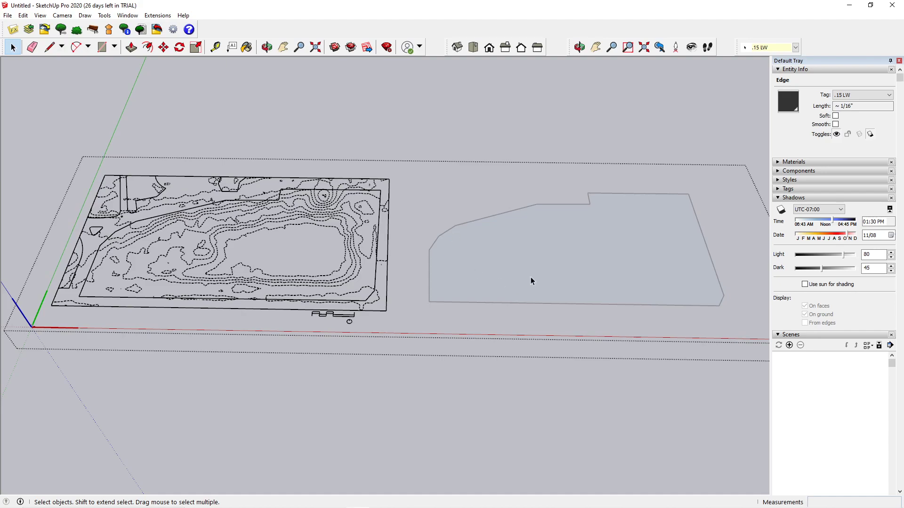
left_click(508, 136)
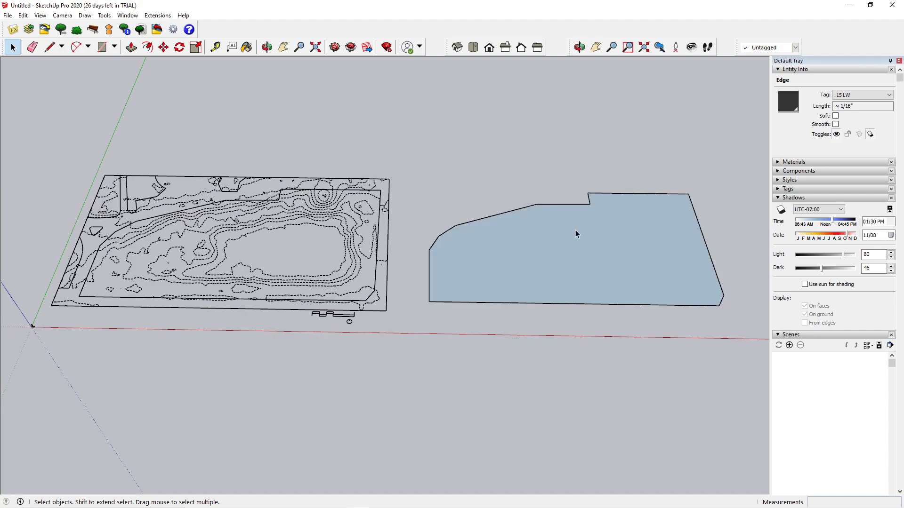
Step: Move the traced boundary face with its edges from its southwest corner onto the matching boundary corner of the site plan
scroll(574, 236, "up", 3)
left_click(355, 297)
left_click(270, 291)
double_click(361, 304)
scroll(659, 266, "down", 2)
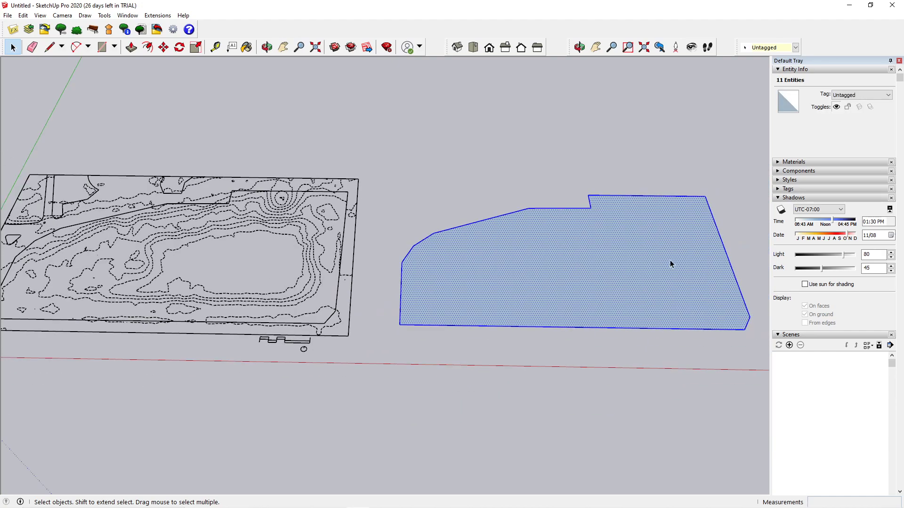
key("m")
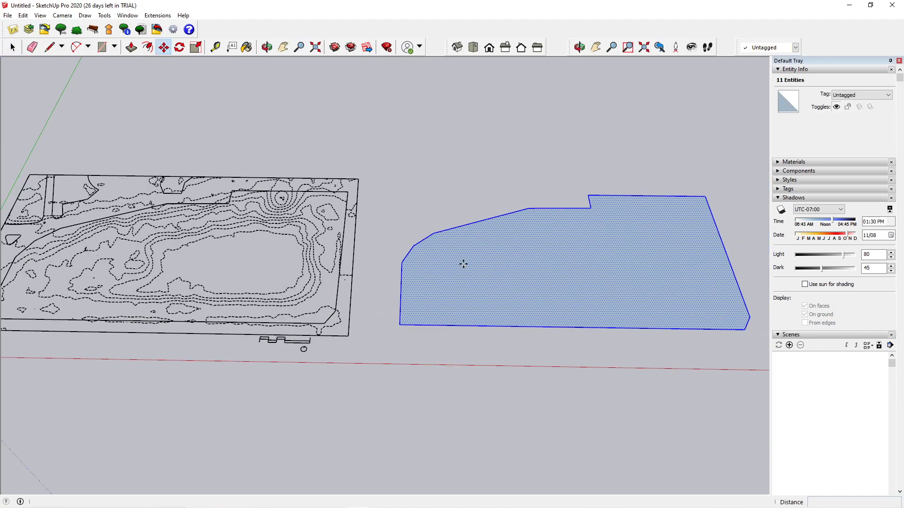
left_click(400, 325)
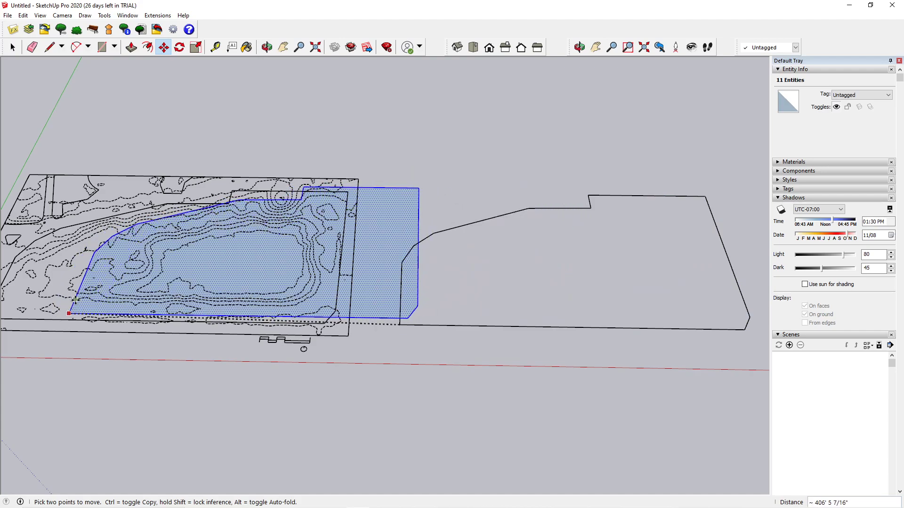
middle_click_drag(70, 309, 213, 289, "shift")
scroll(208, 287, "up", 2)
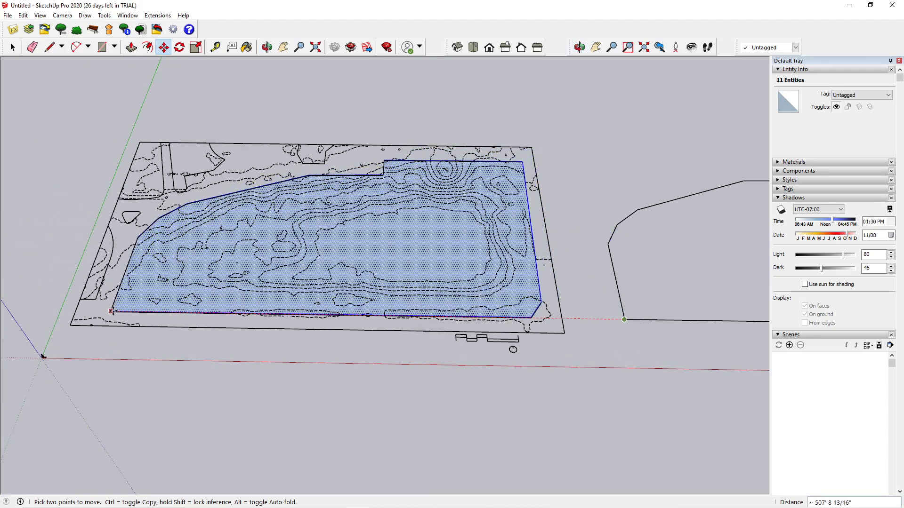
left_click(111, 310)
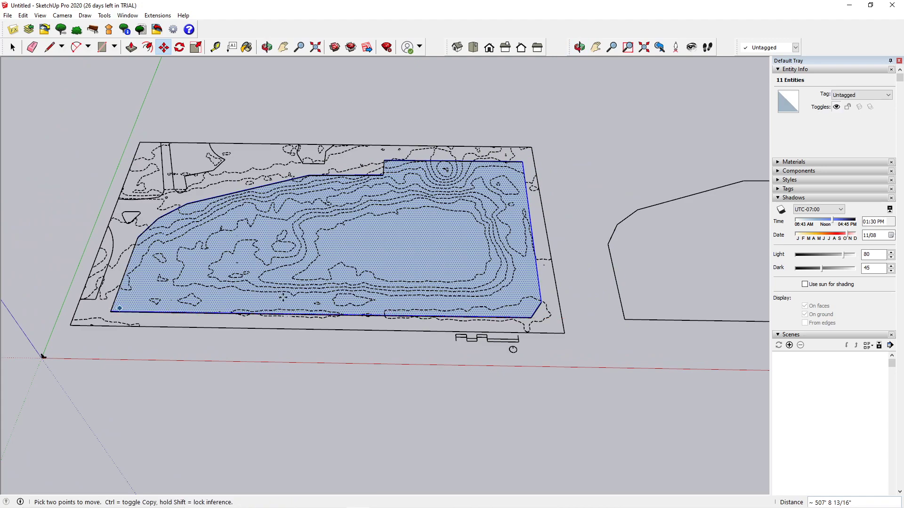
Step: Delete the leftover copied outline inside the site plan component and close the component
key("space")
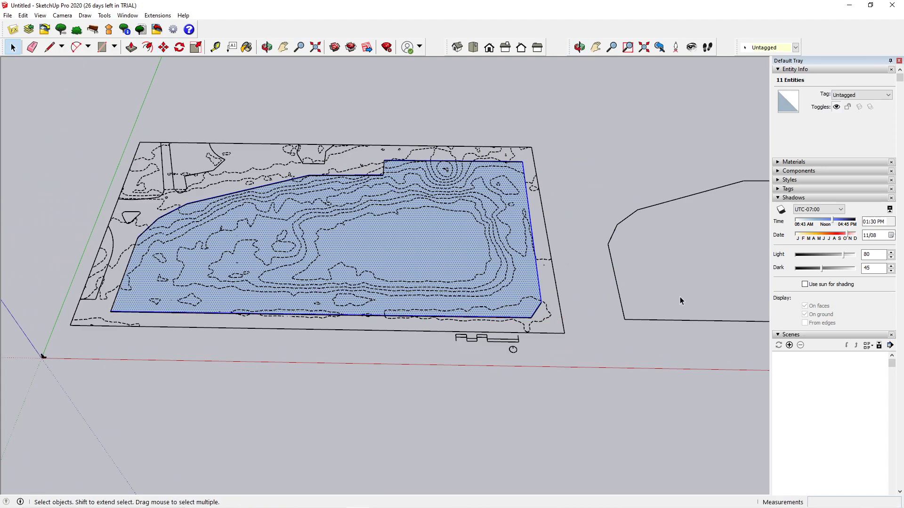
double_click(561, 319)
left_click(624, 315)
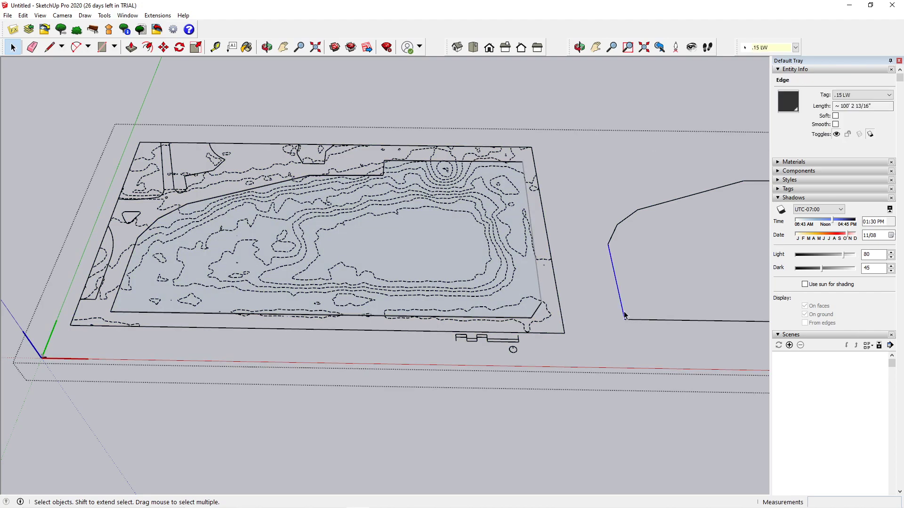
left_click(626, 311)
triple_click(624, 316)
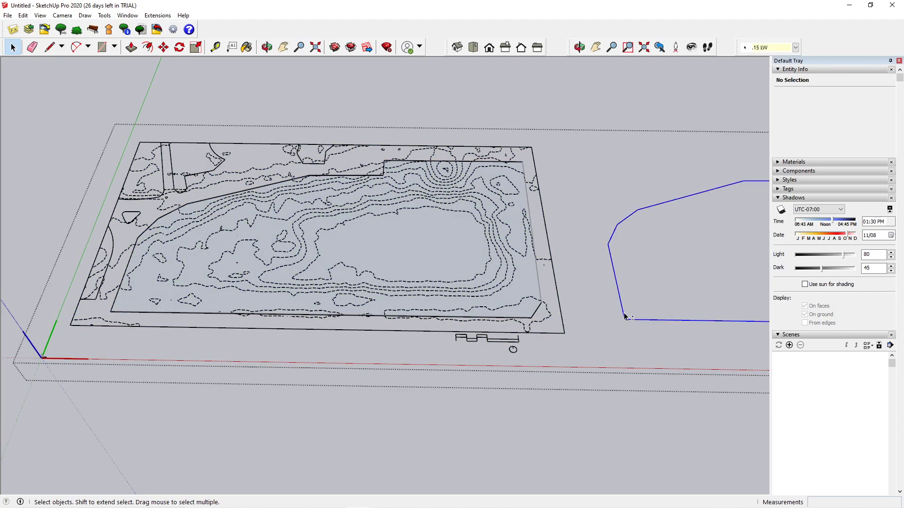
key("Delete")
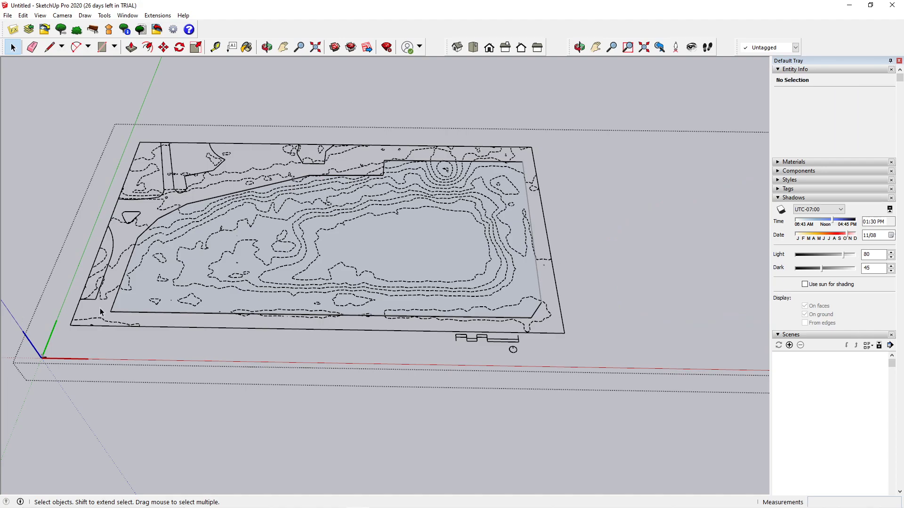
left_click(55, 258)
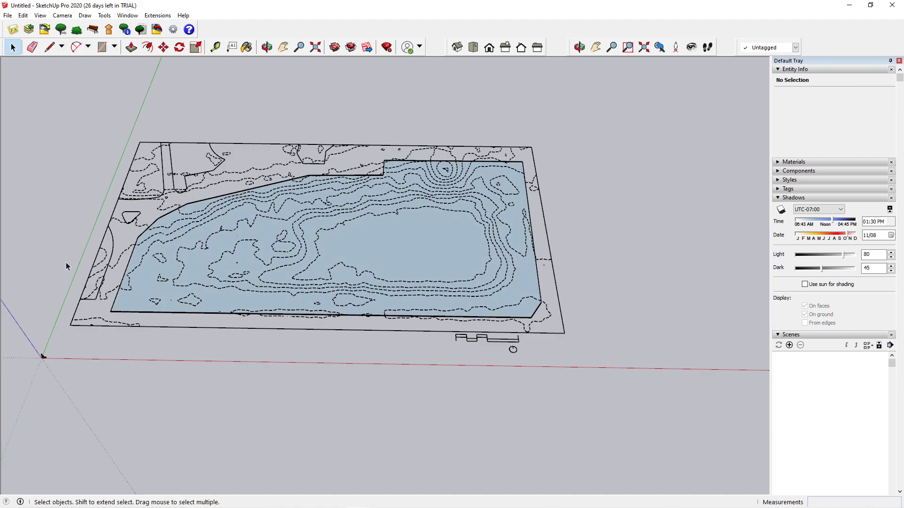
Step: Move the boundary face with its edges off the site plan eastward along the red axis by a distance of 500
double_click(121, 309)
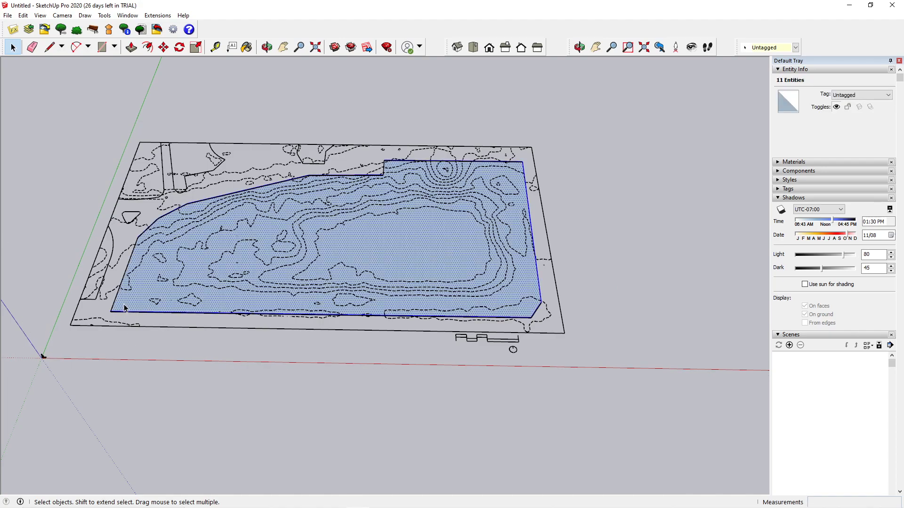
key("m")
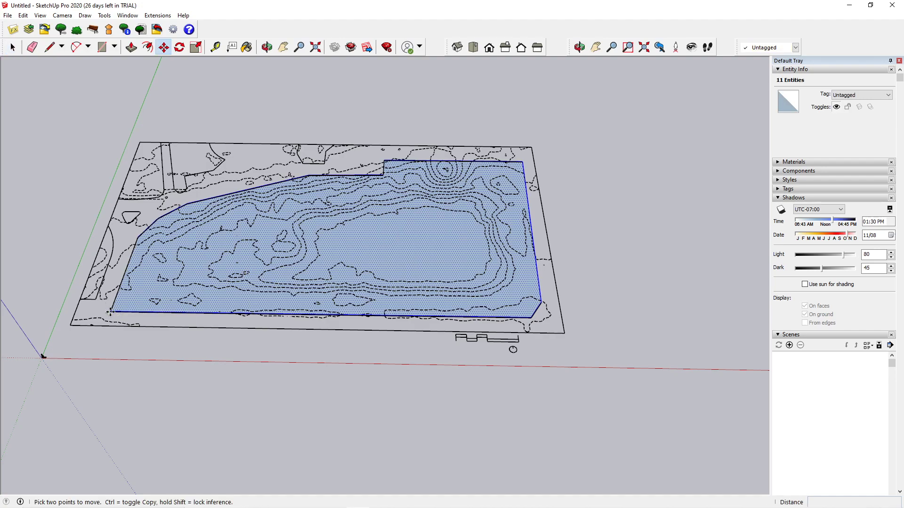
left_click(111, 312)
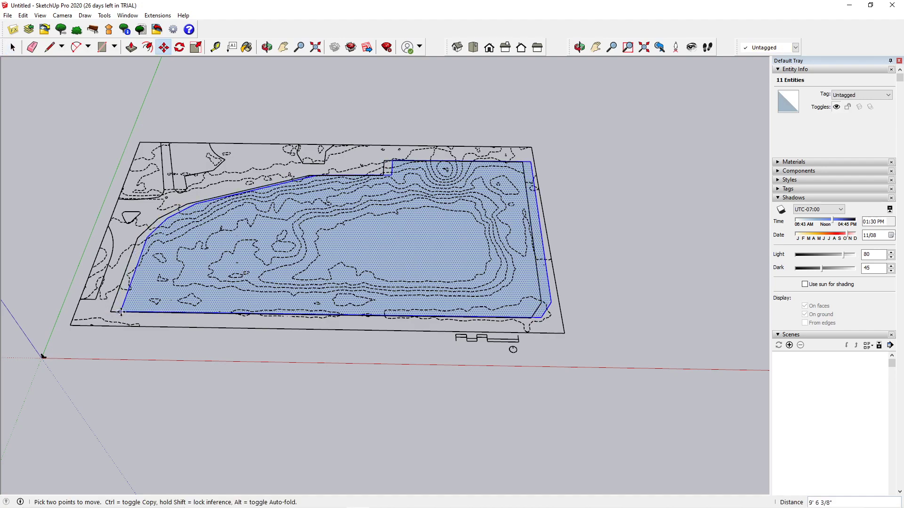
left_click(165, 313)
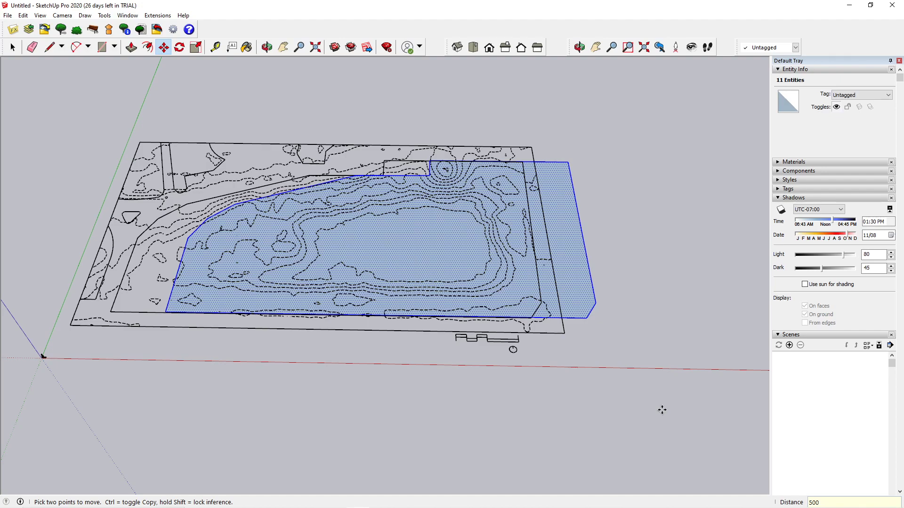
middle_click_drag(667, 252, 490, 243, "shift")
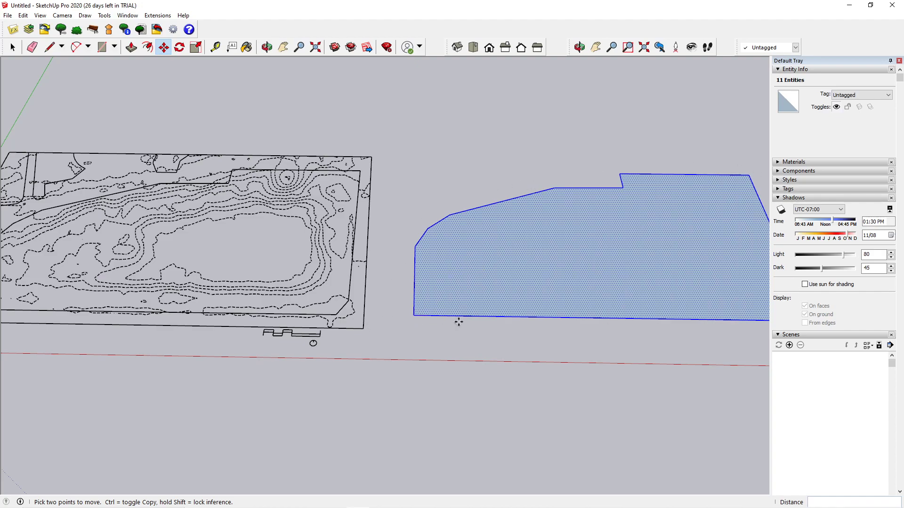
middle_click_drag(162, 274, 386, 294, "shift")
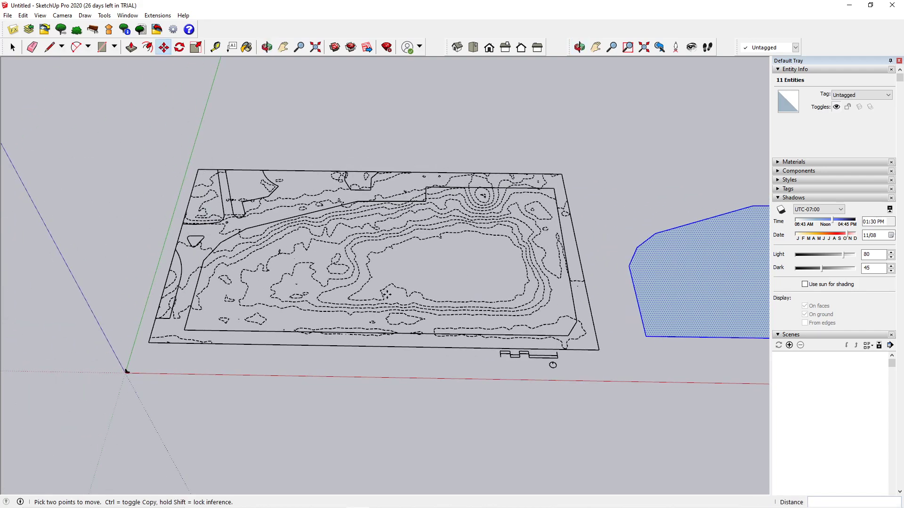
Step: Trace the innermost large contour of the site plan with the Freehand tool in top view, closing it into a face
middle_click_drag(457, 253, 438, 293)
scroll(433, 318, "up", 3)
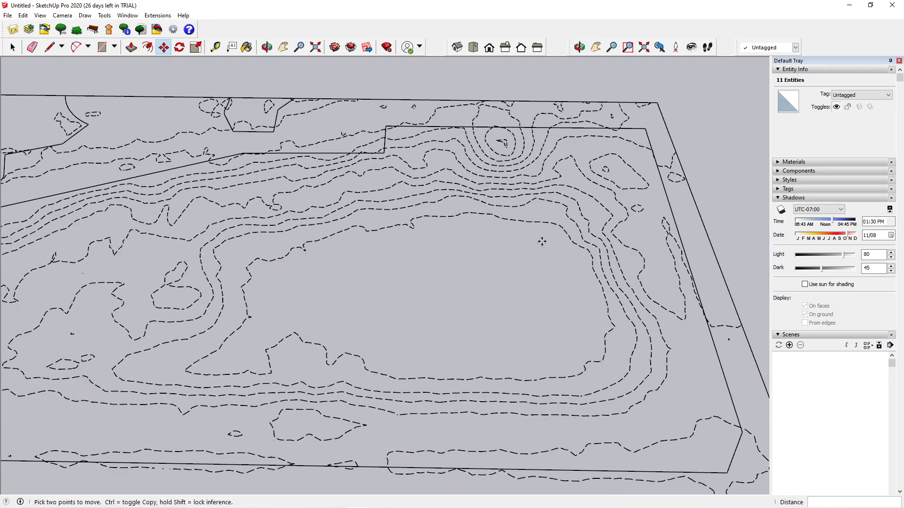
key("l")
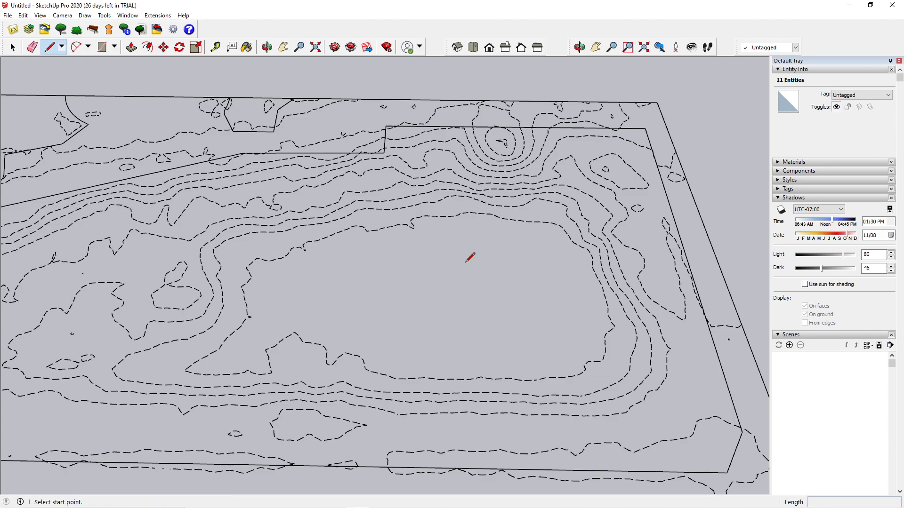
left_click(61, 46)
left_click(52, 74)
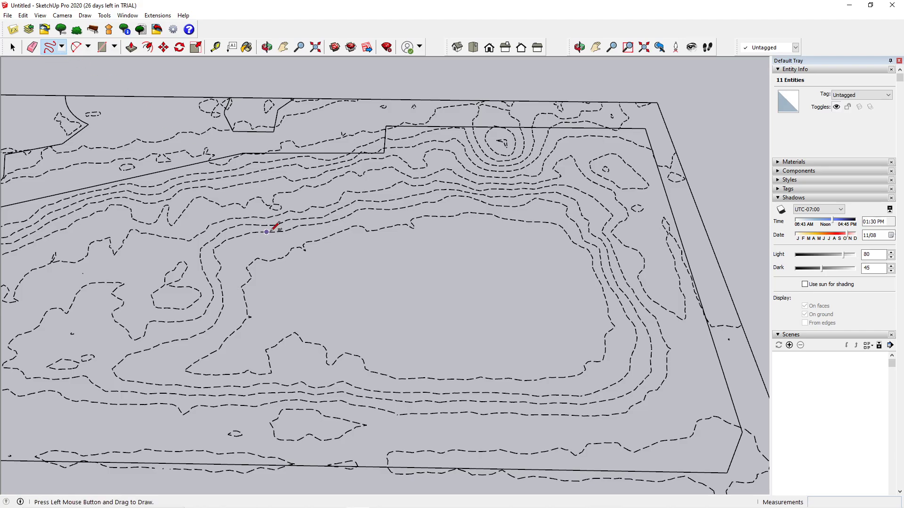
mouse_move(410, 259)
middle_mouse_down()
mouse_move(403, 312)
mouse_move(412, 329)
middle_mouse_up()
scroll(412, 329, "down", 5)
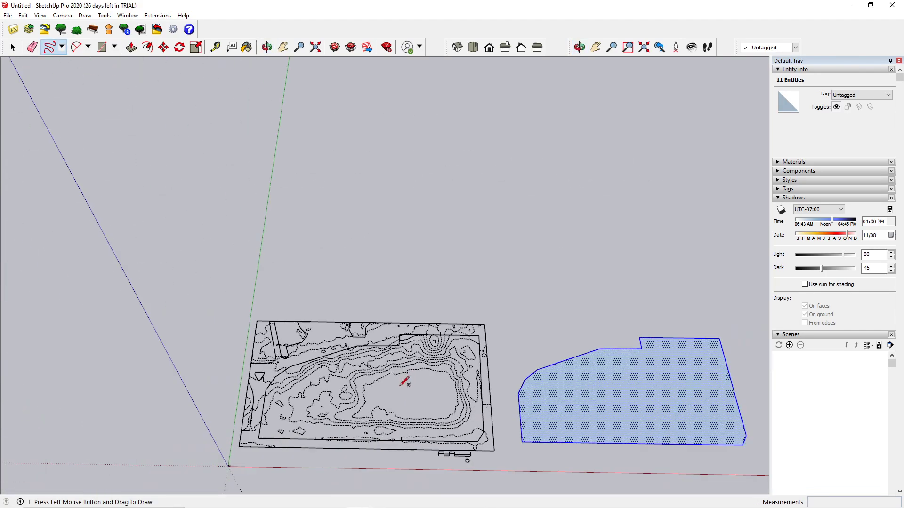
scroll(405, 371, "up", 4)
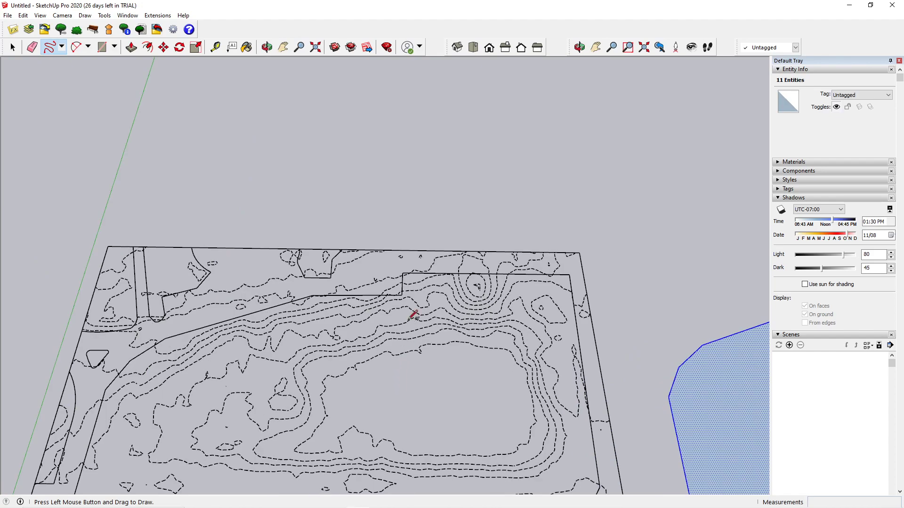
left_click(473, 47)
scroll(374, 338, "up", 4)
scroll(374, 339, "up", 1)
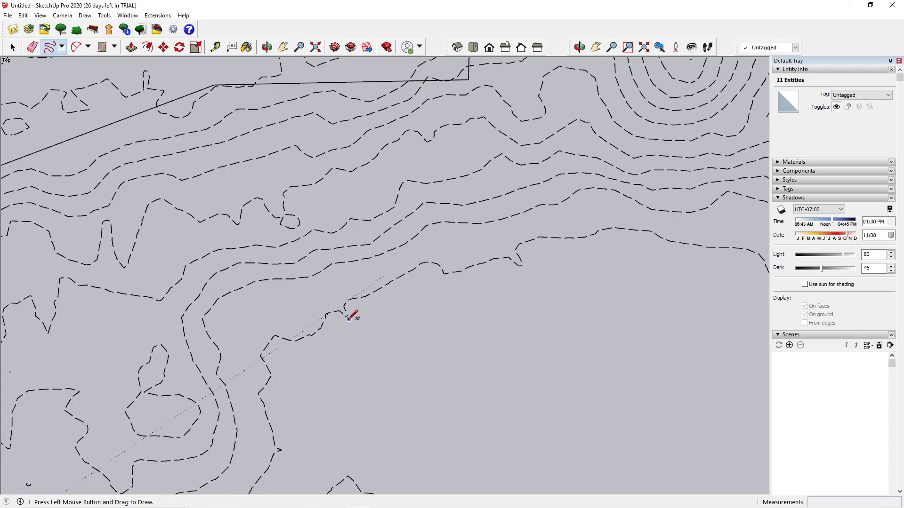
middle_click_drag(474, 363, 303, 257, "shift")
scroll(317, 264, "down", 3)
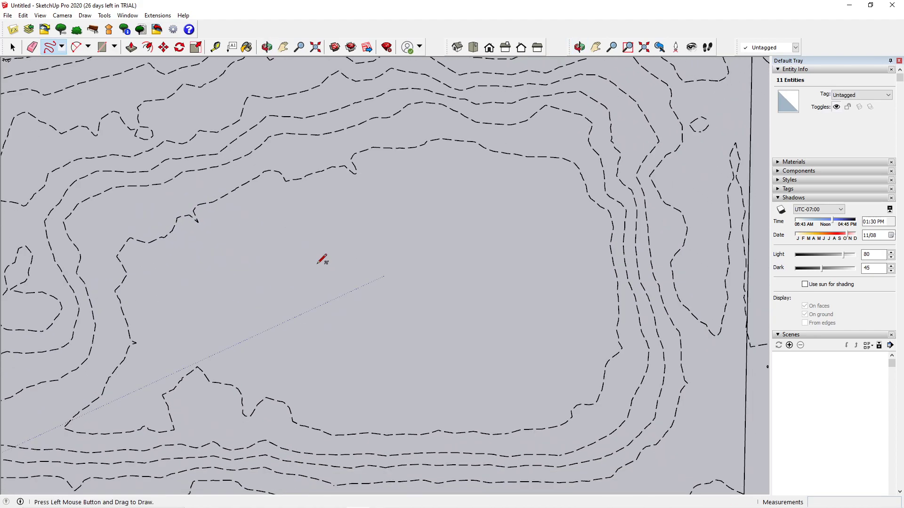
mouse_move(215, 229)
left_mouse_down()
mouse_move(213, 216)
mouse_move(254, 193)
mouse_move(297, 192)
mouse_move(372, 166)
mouse_move(419, 160)
mouse_move(522, 175)
mouse_move(563, 232)
mouse_move(570, 324)
mouse_move(549, 377)
mouse_move(491, 405)
mouse_move(342, 407)
mouse_move(272, 376)
mouse_move(260, 389)
mouse_move(247, 368)
mouse_move(211, 353)
mouse_move(179, 404)
mouse_move(108, 398)
mouse_move(159, 328)
mouse_move(146, 287)
mouse_move(157, 244)
mouse_move(215, 225)
left_mouse_up()
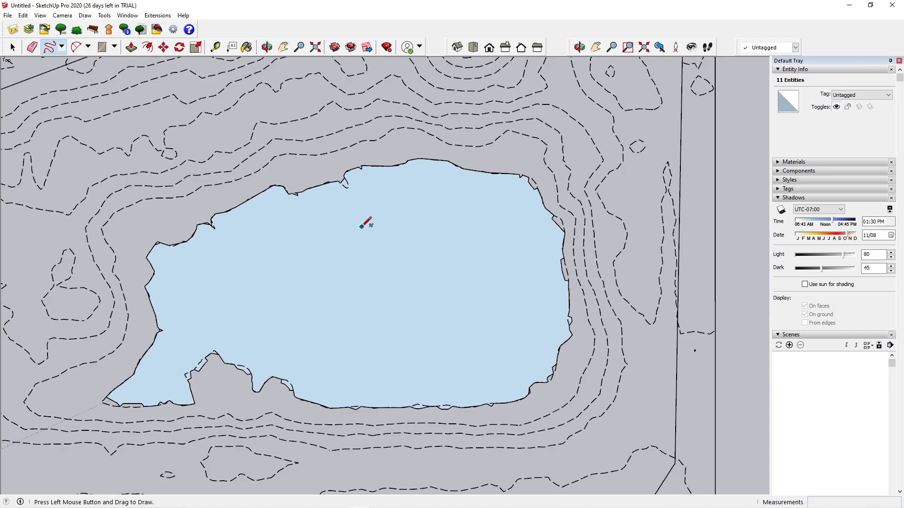
Step: Select the traced innermost contour face together with its bounding edges
key("space")
scroll(450, 292, "down", 3)
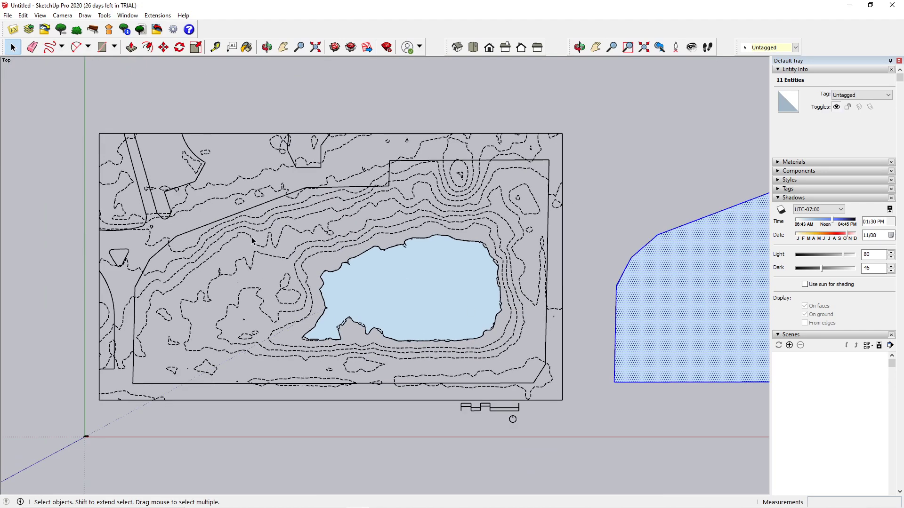
scroll(377, 268, "up", 4)
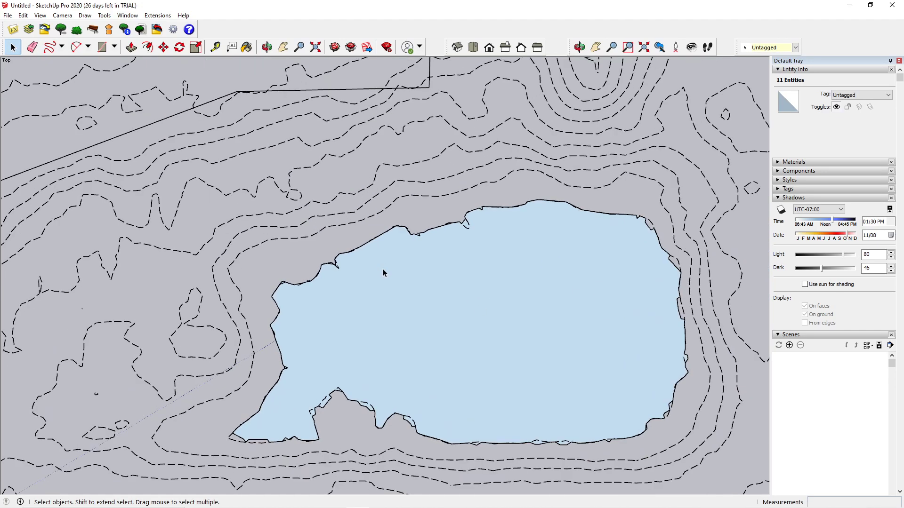
double_click(423, 317)
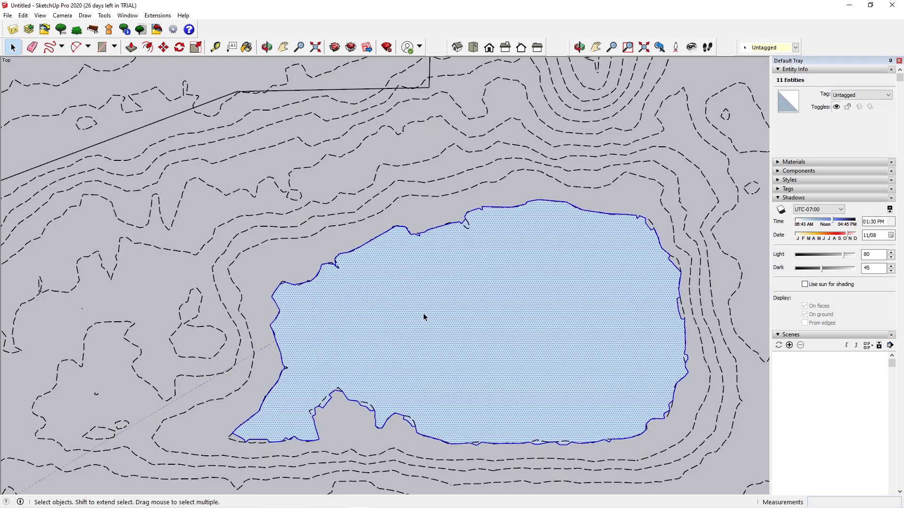
middle_click_drag(505, 374, 427, 198, "shift")
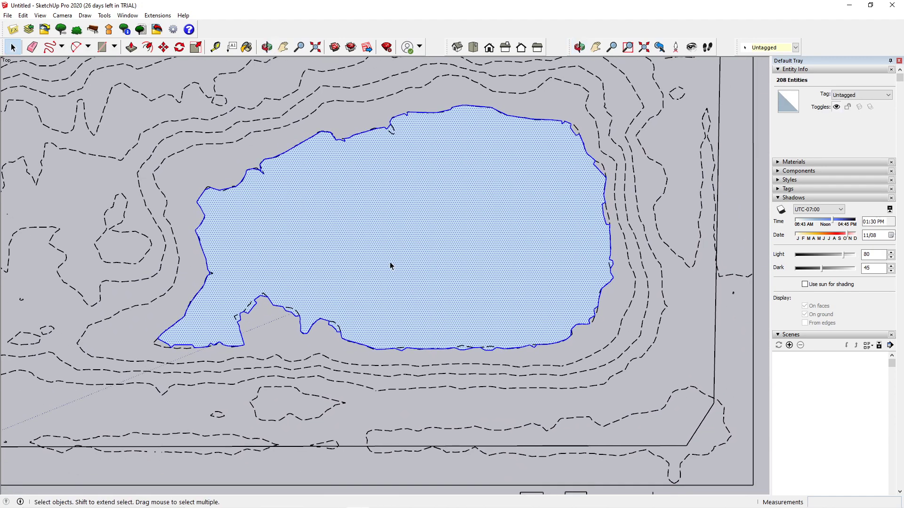
key("m")
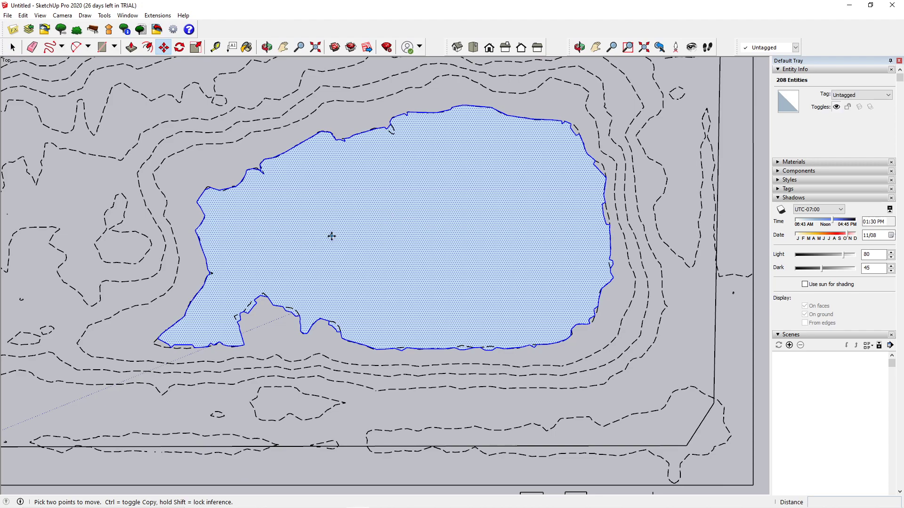
left_click(277, 252)
left_click(302, 253)
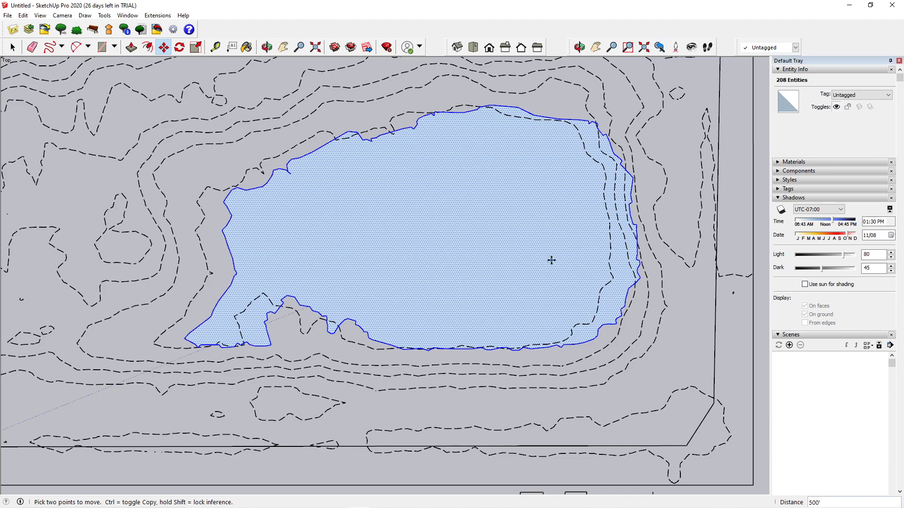
left_click(488, 244)
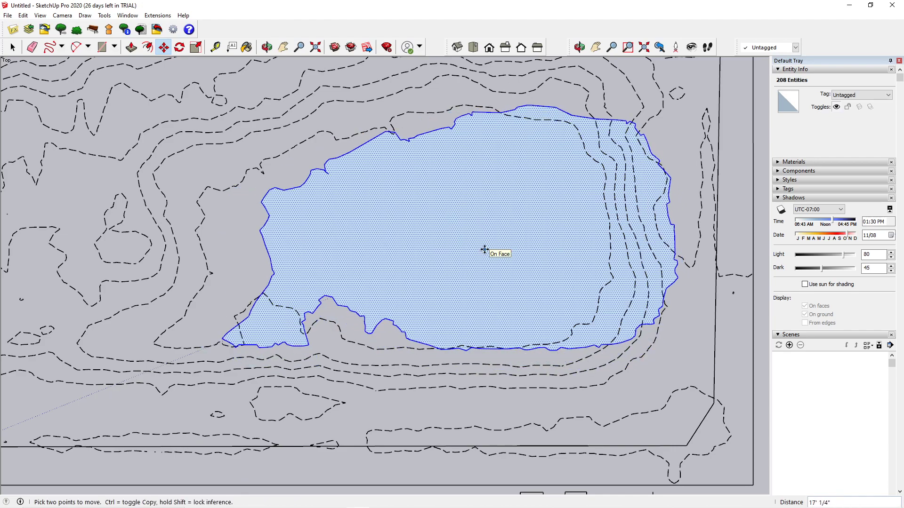
key("Escape")
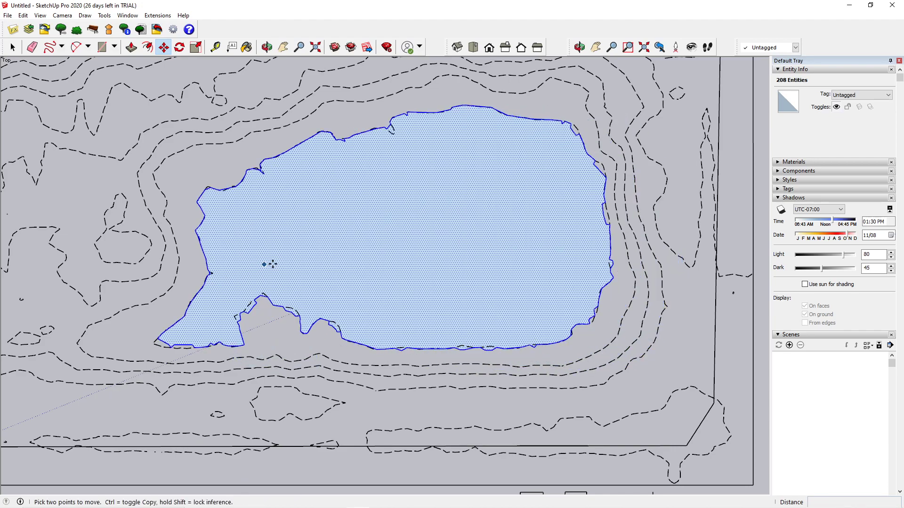
Step: Move the selected contour face with its edges 500' eastward along the red axis onto the boundary face
left_click(271, 264)
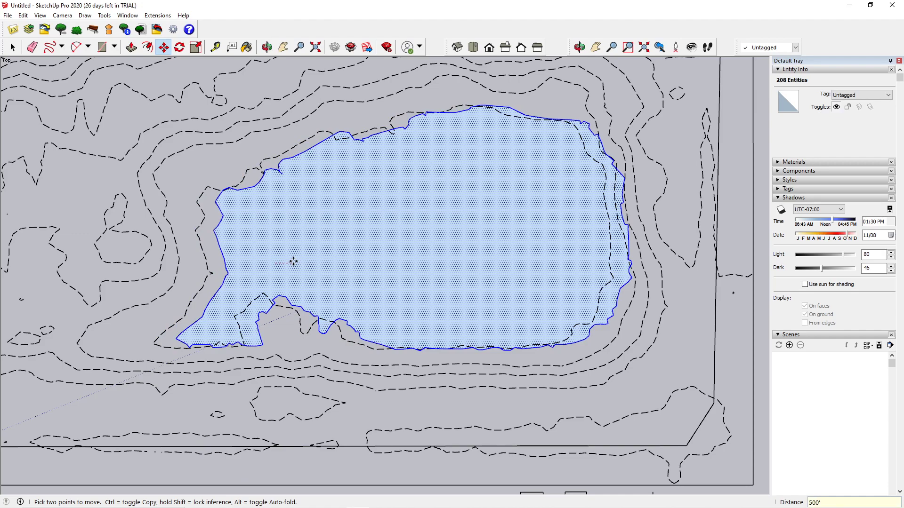
key("Return")
middle_click_drag(497, 271, 200, 263, "shift")
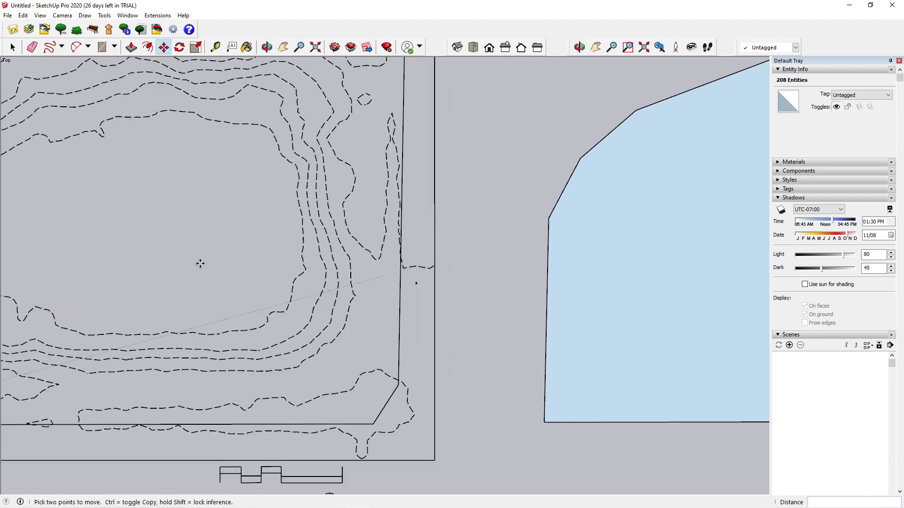
scroll(211, 261, "down", 3)
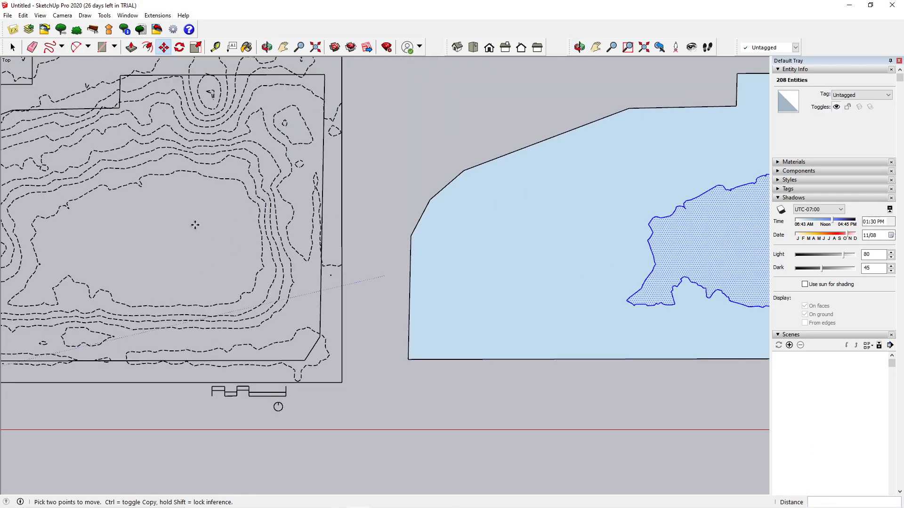
middle_click_drag(572, 252, 228, 256, "shift")
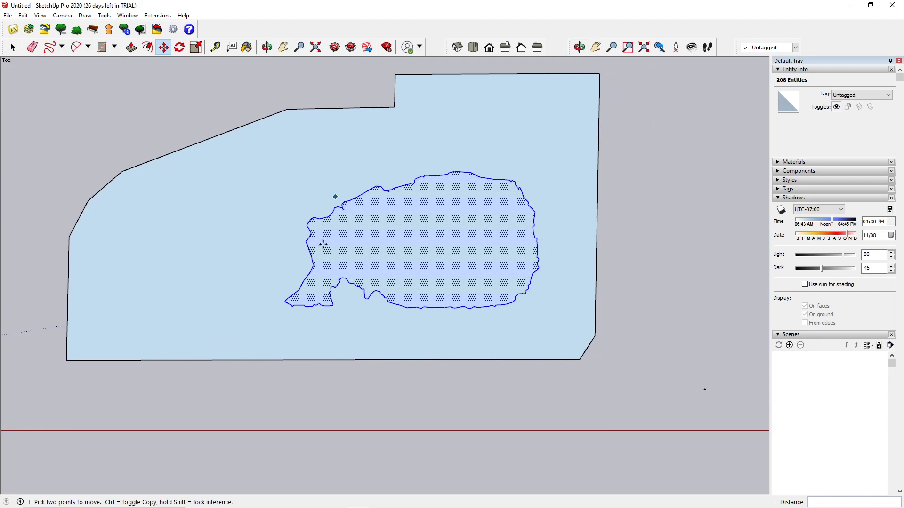
middle_click_drag(150, 214, 373, 217, "shift")
scroll(374, 216, "down", 3)
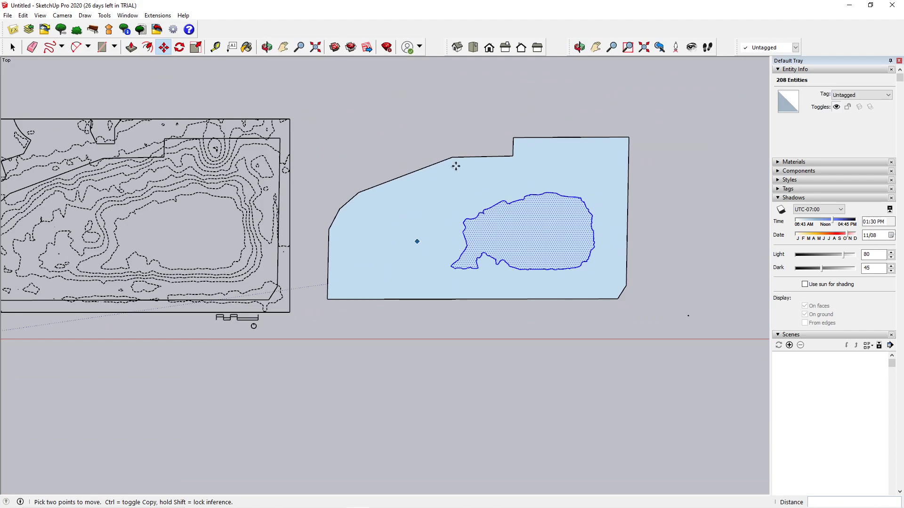
scroll(554, 212, "up", 4)
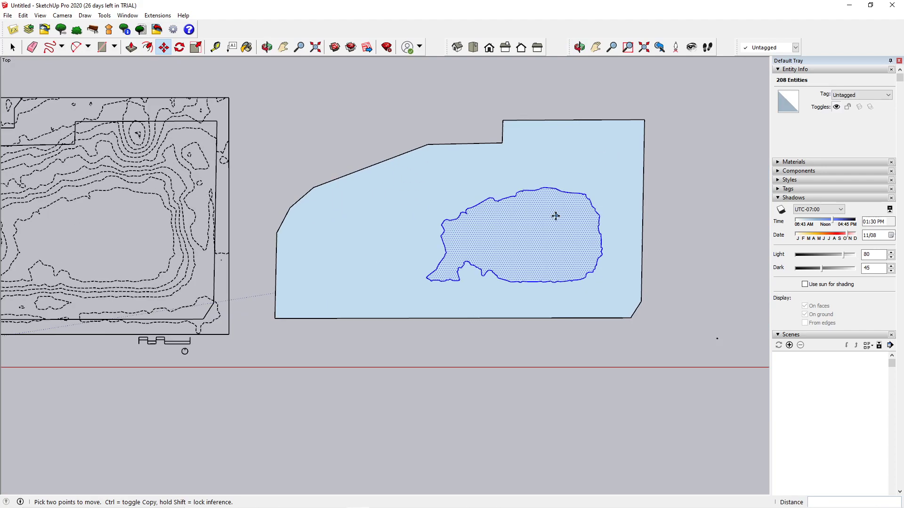
Step: Push the contour face down 1' into the base face with Push/Pull
mouse_move(579, 278)
middle_mouse_down()
mouse_move(553, 226)
mouse_move(539, 129)
mouse_move(376, 223)
mouse_move(373, 187)
mouse_move(470, 186)
mouse_move(307, 180)
middle_mouse_up()
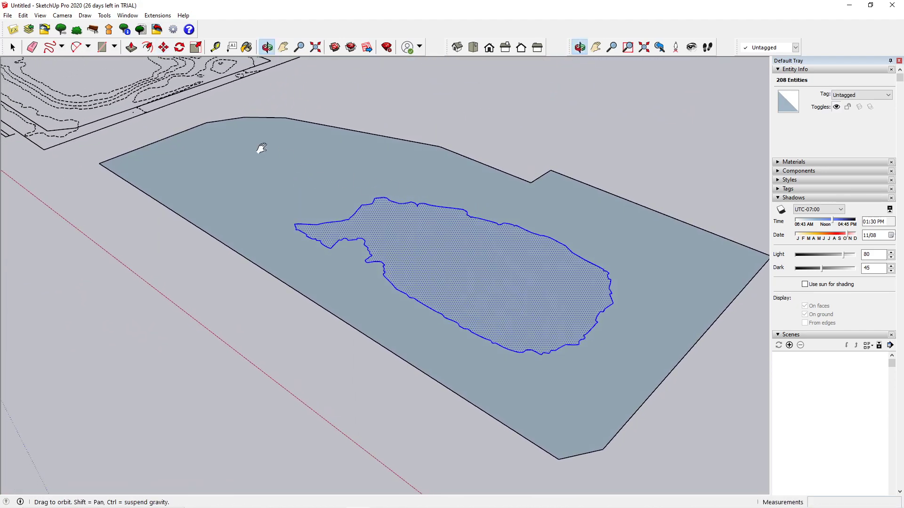
middle_click_drag(258, 147, 447, 261)
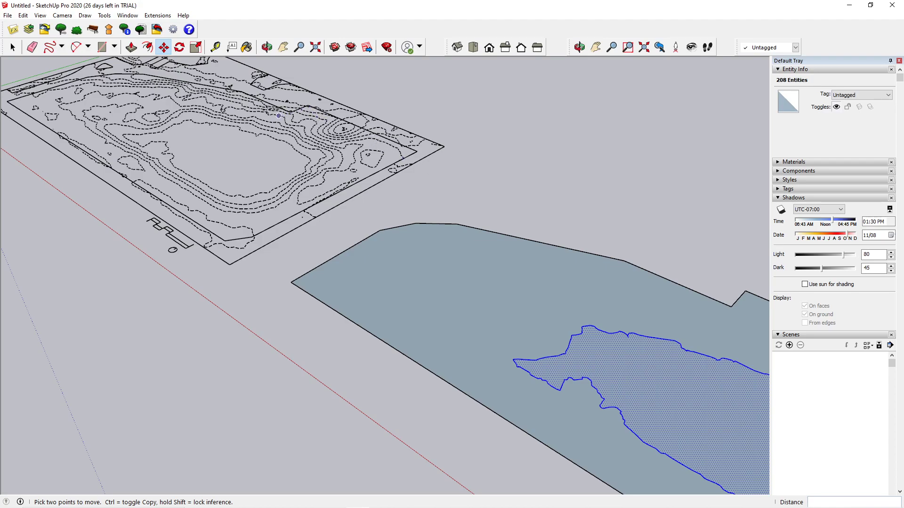
middle_click_drag(631, 283, 331, 151, "shift")
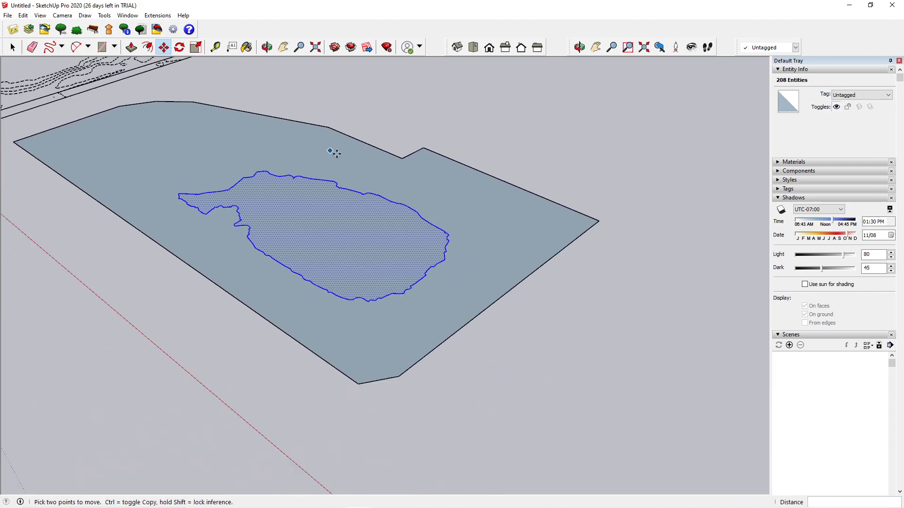
key("p")
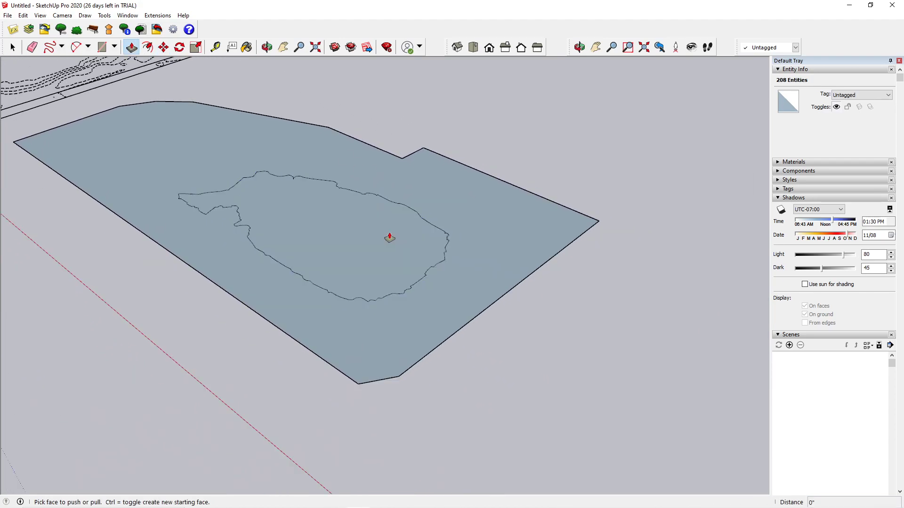
scroll(296, 212, "up", 3)
mouse_move(260, 223)
left_mouse_down()
mouse_move(252, 218)
mouse_move(254, 206)
mouse_move(260, 222)
mouse_move(252, 179)
mouse_move(264, 232)
mouse_move(263, 216)
left_mouse_up()
type("1'")
key("Return")
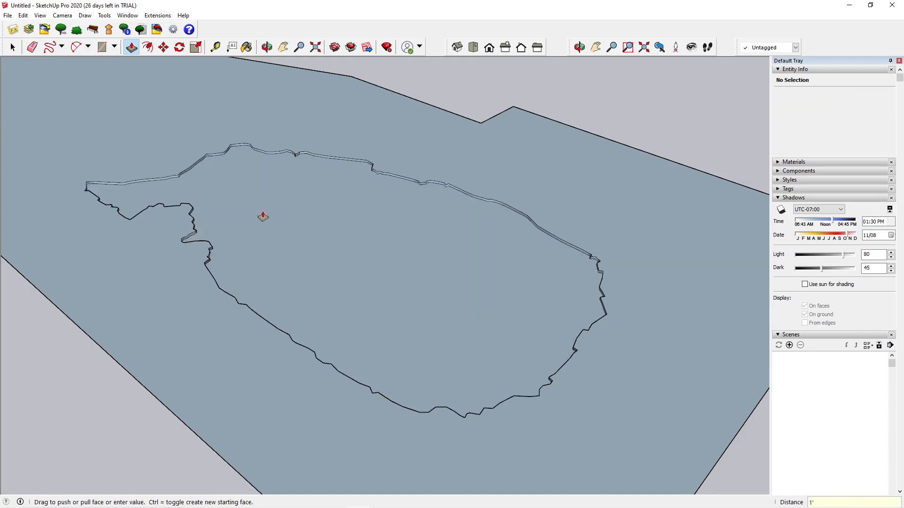
scroll(391, 178, "up", 3)
scroll(400, 183, "up", 2)
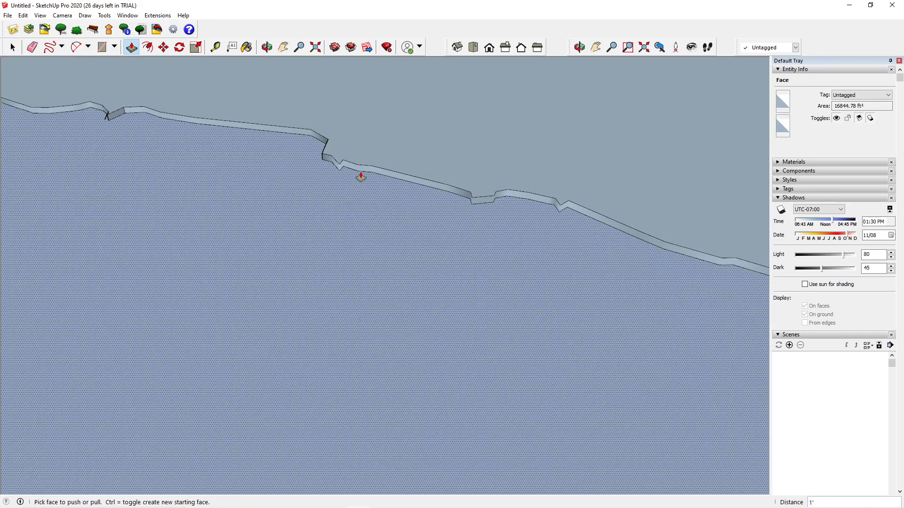
middle_click_drag(410, 193, 352, 200)
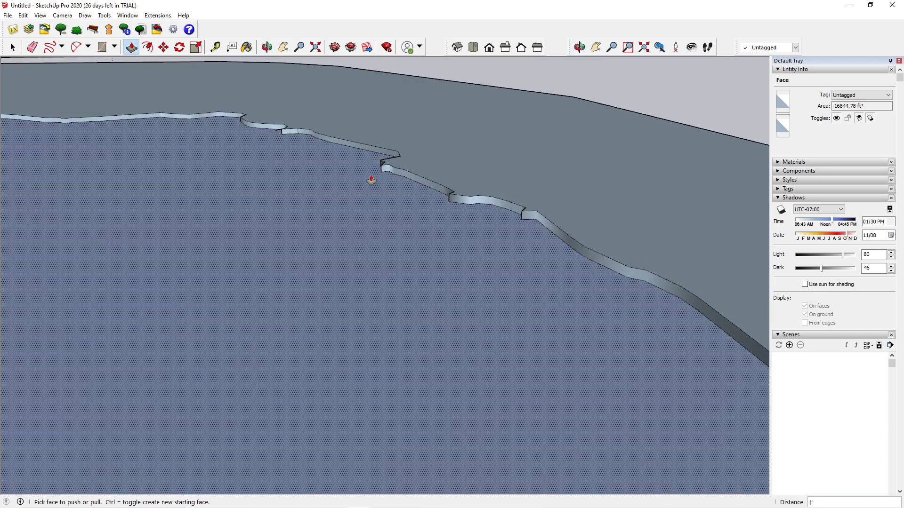
scroll(397, 228, "down", 6)
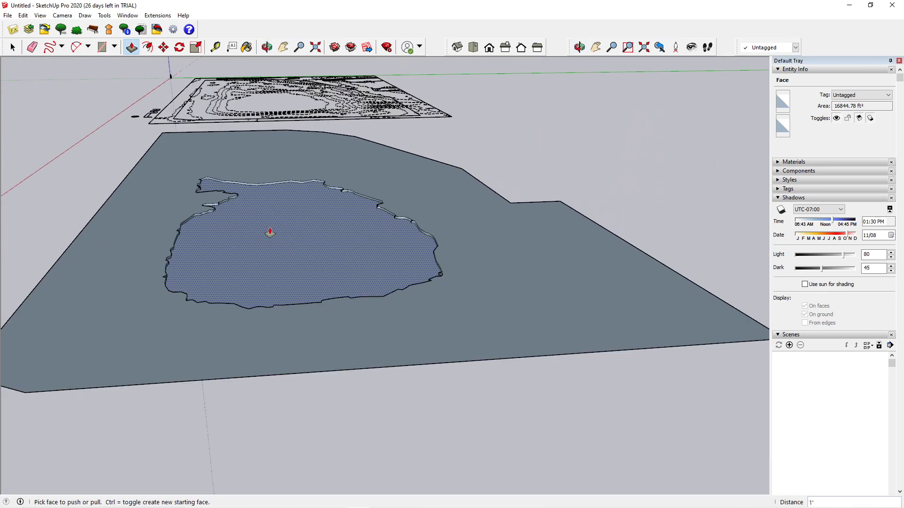
middle_click_drag(269, 230, 381, 275)
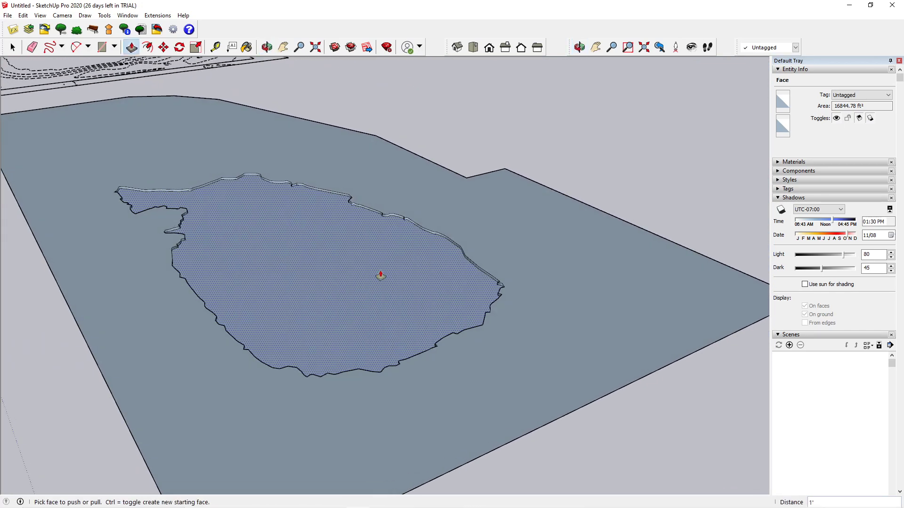
Step: Open the Site Model file from the Week 6 documents folder, discarding the changes to the untitled model
mouse_move(345, 501)
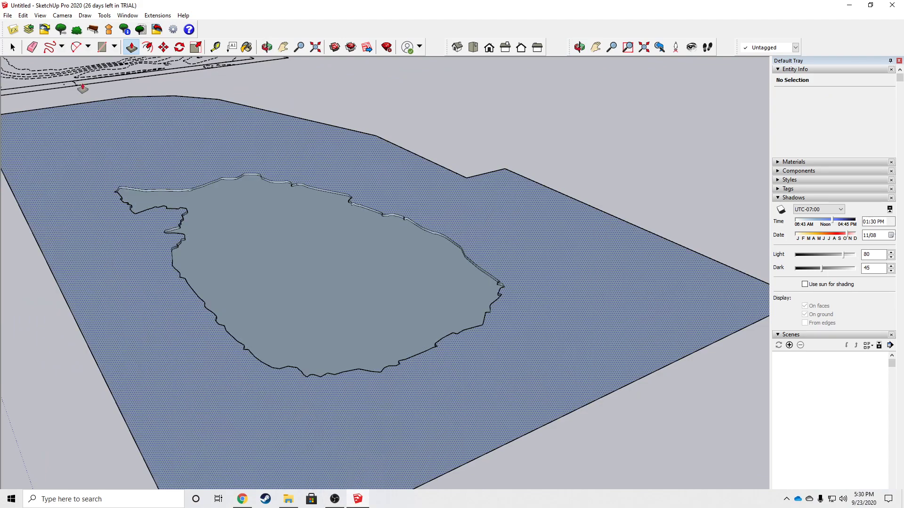
left_click(8, 16)
left_click(24, 46)
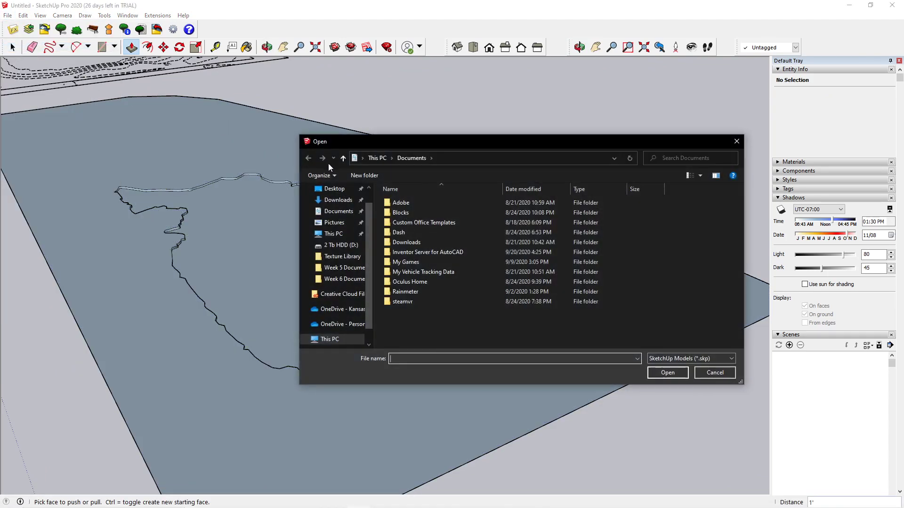
left_click(333, 281)
left_click(431, 215)
left_click(665, 372)
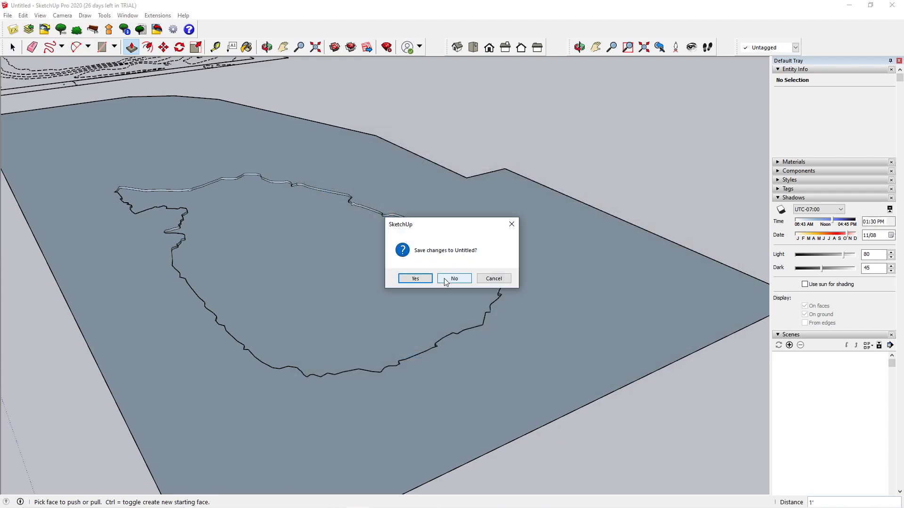
left_click(446, 279)
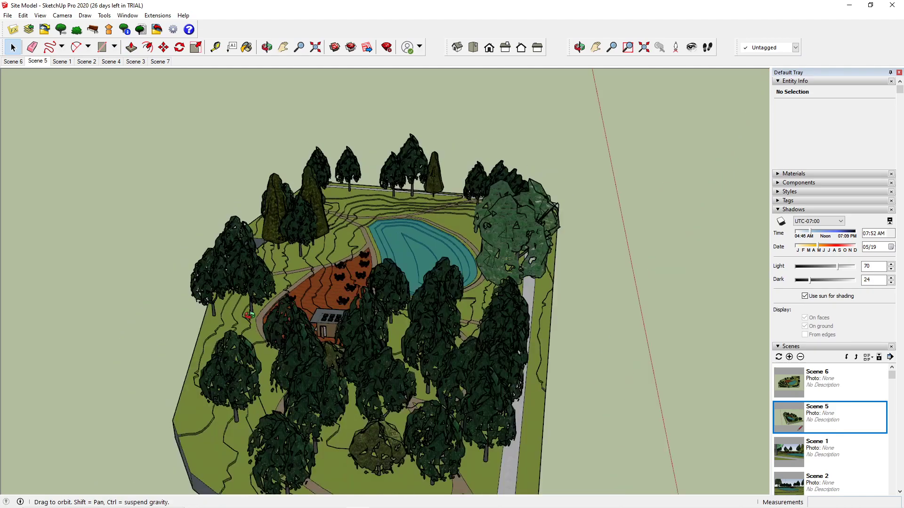
Step: Examine the stepped contour terraces around the deck, paths and pond in the finished site model
middle_click_drag(265, 314, 294, 282)
scroll(397, 236, "up", 8)
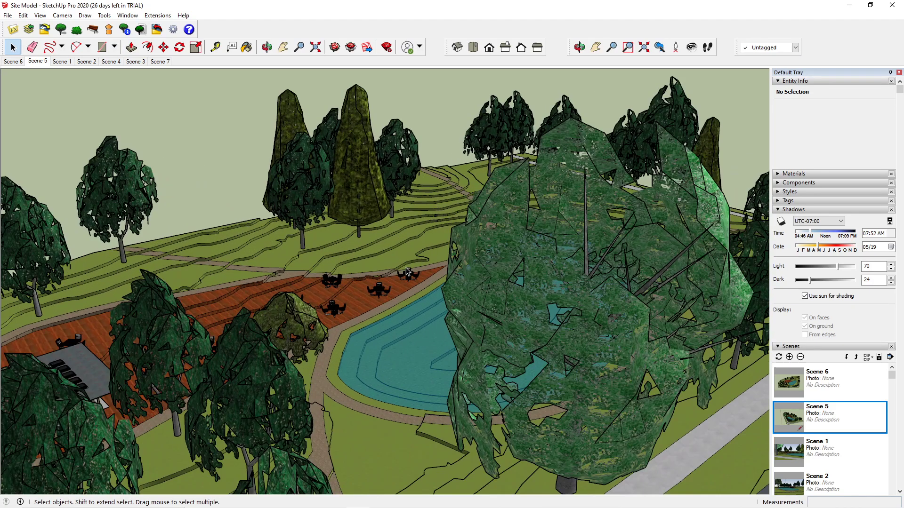
scroll(396, 216, "up", 3)
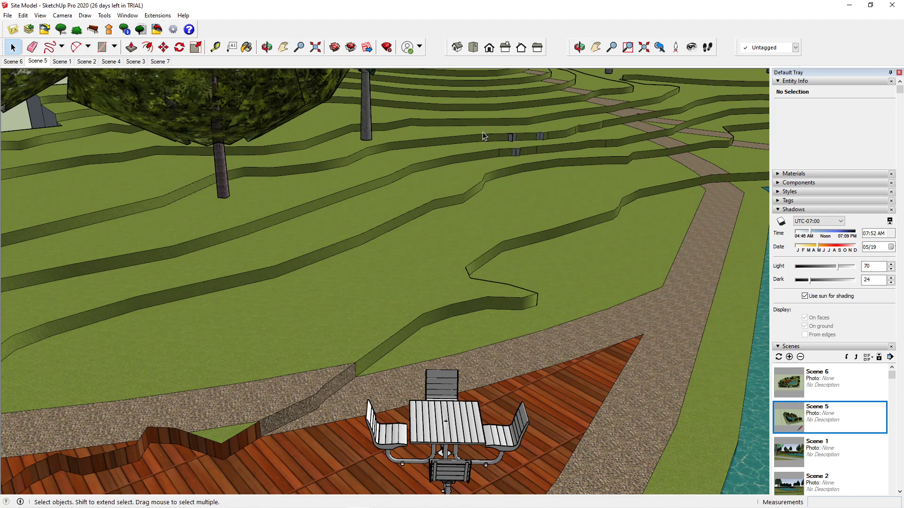
scroll(466, 205, "down", 10)
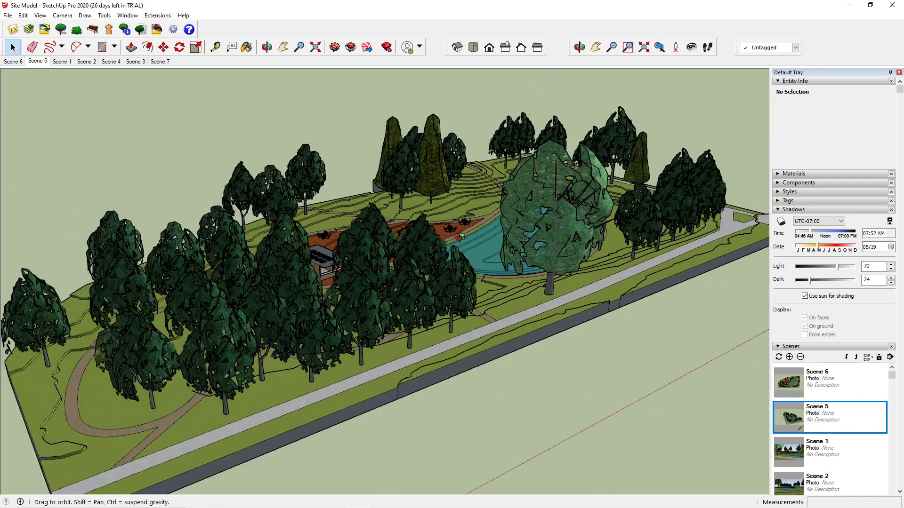
middle_click_drag(459, 235, 475, 276)
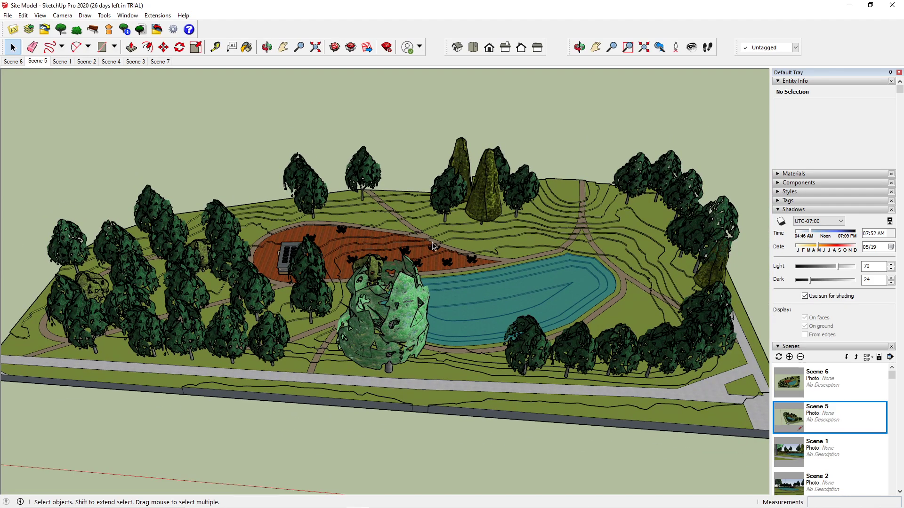
mouse_move(377, 507)
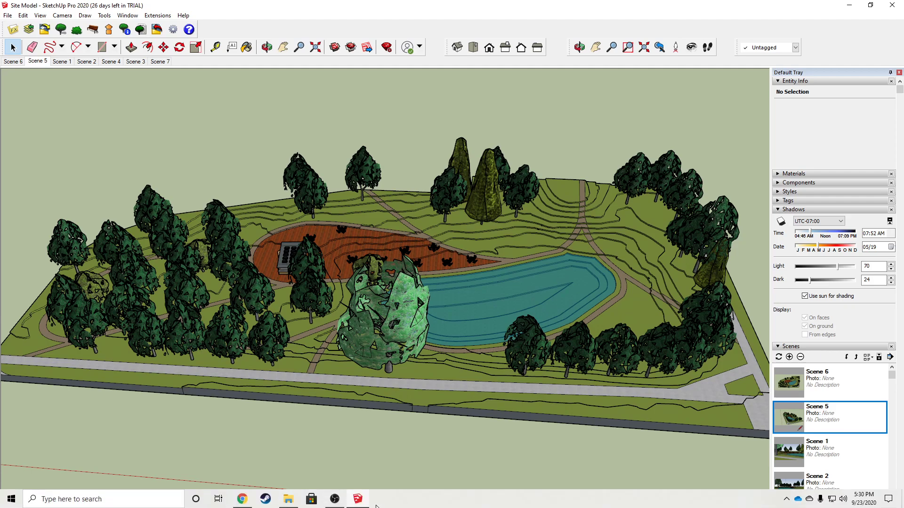